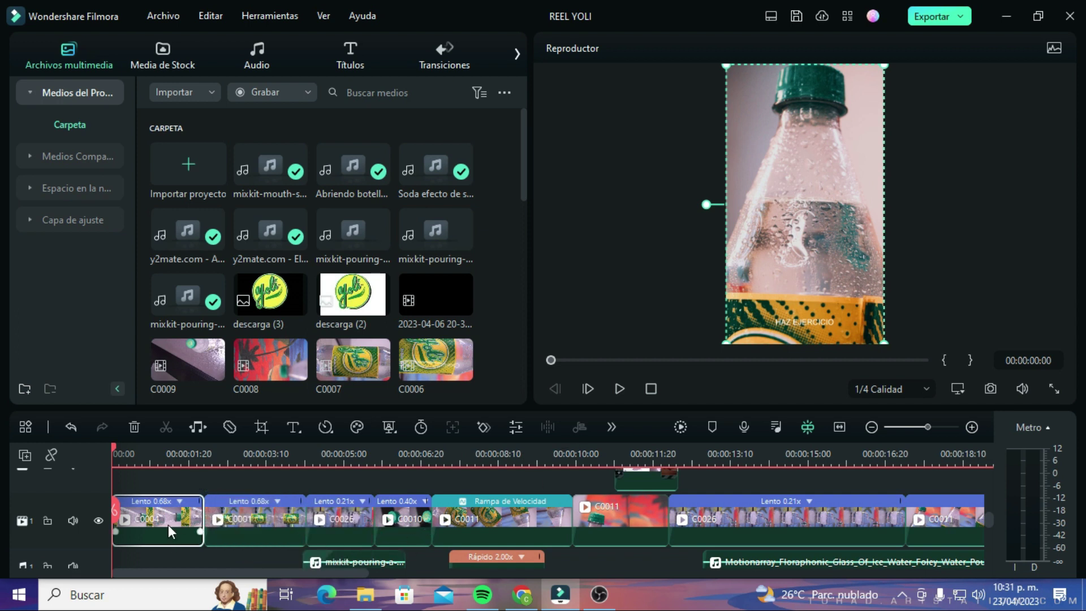
Open the color settings of clip C0004 and examine its white balance, color and light adjustments
{"action": "scroll", "coordinate": [168, 525], "scroll_direction": "up", "scroll_amount": 1}
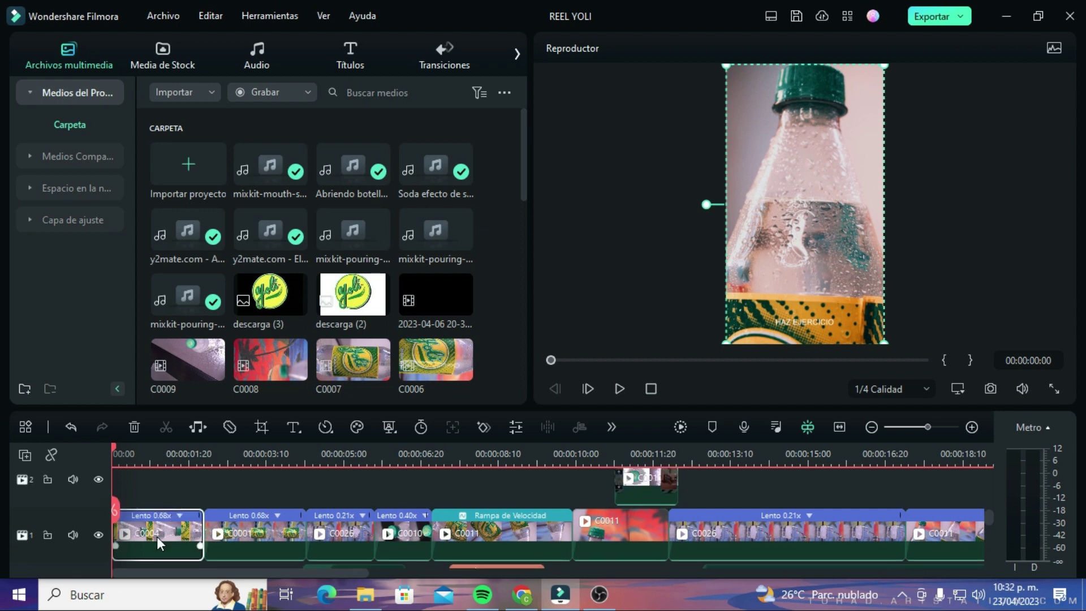
{"action": "double_click", "coordinate": [156, 536]}
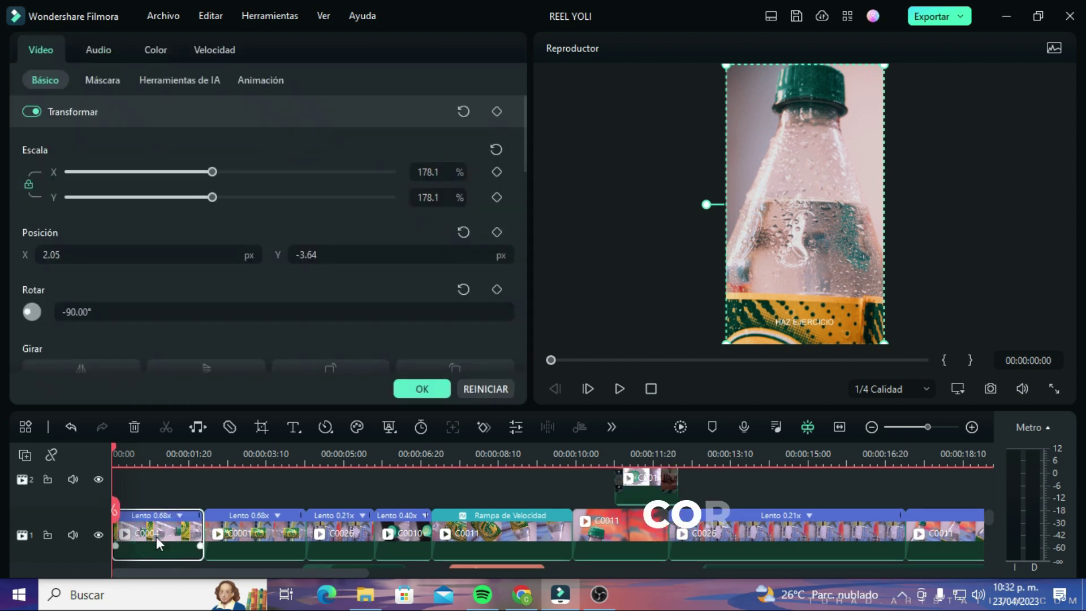
{"action": "left_click", "coordinate": [159, 49]}
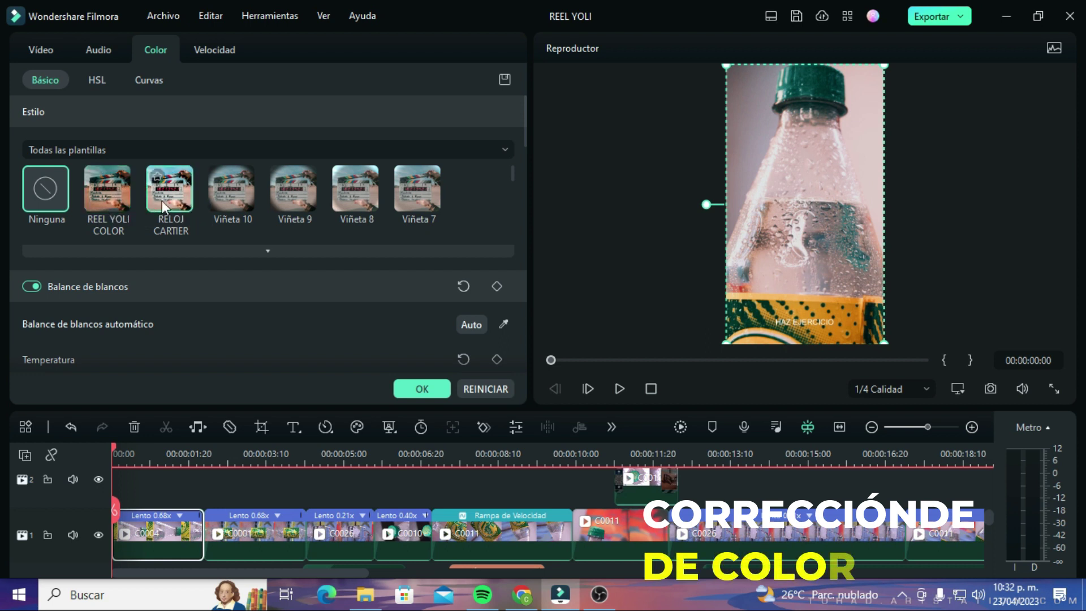
{"action": "scroll", "coordinate": [276, 238], "scroll_direction": "down", "scroll_amount": 5}
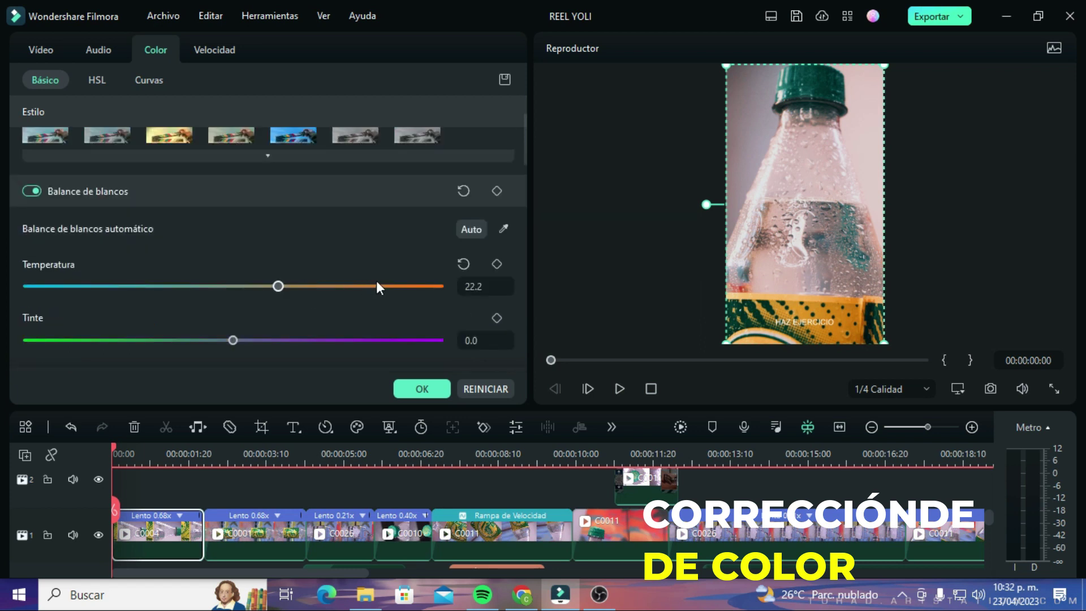
{"action": "scroll", "coordinate": [378, 285], "scroll_direction": "down", "scroll_amount": 1}
{"action": "scroll", "coordinate": [481, 253], "scroll_direction": "down", "scroll_amount": 1}
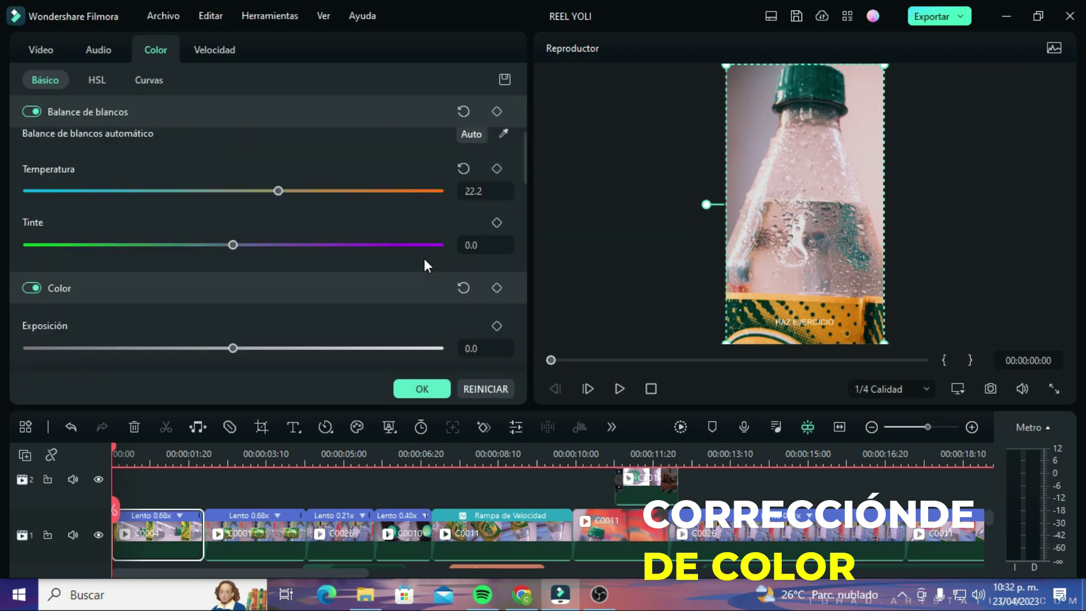
{"action": "scroll", "coordinate": [304, 254], "scroll_direction": "down", "scroll_amount": 2}
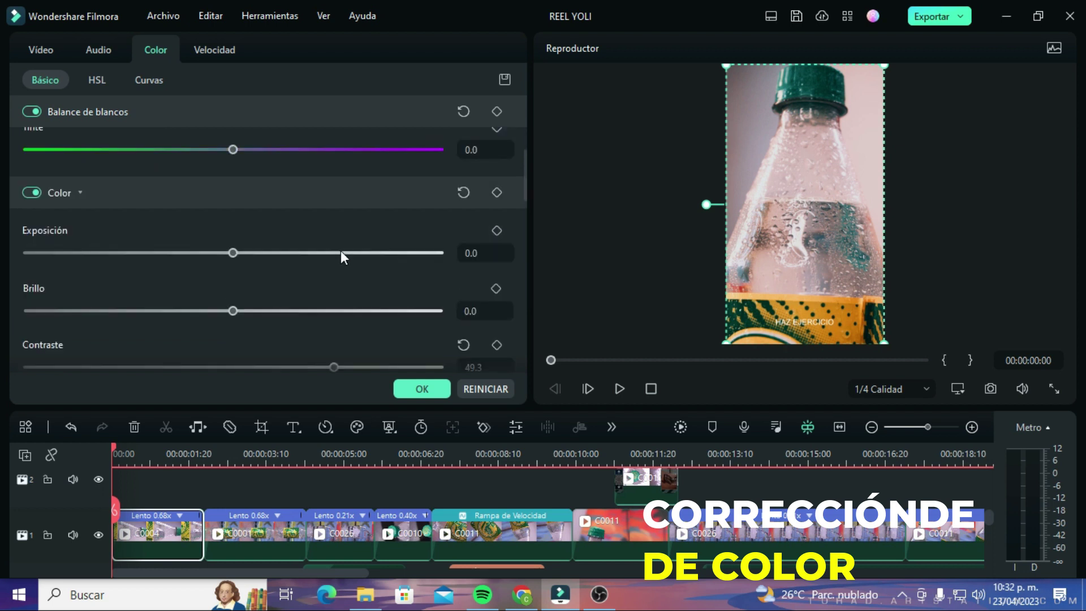
{"action": "scroll", "coordinate": [315, 251], "scroll_direction": "down", "scroll_amount": 1}
{"action": "scroll", "coordinate": [305, 265], "scroll_direction": "down", "scroll_amount": 1}
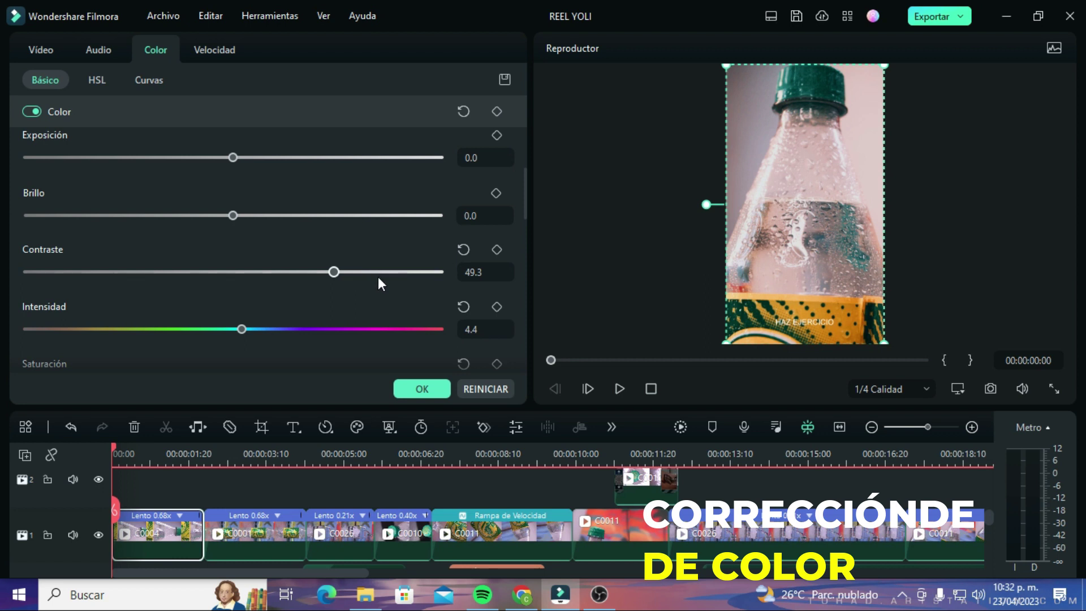
{"action": "scroll", "coordinate": [378, 277], "scroll_direction": "down", "scroll_amount": 1}
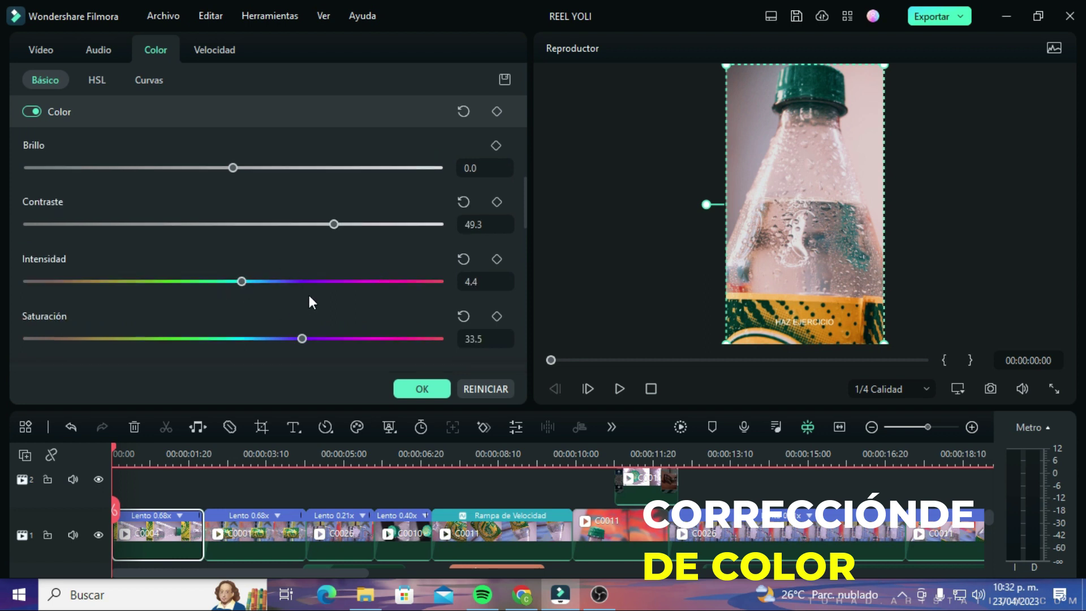
{"action": "scroll", "coordinate": [334, 300], "scroll_direction": "down", "scroll_amount": 1}
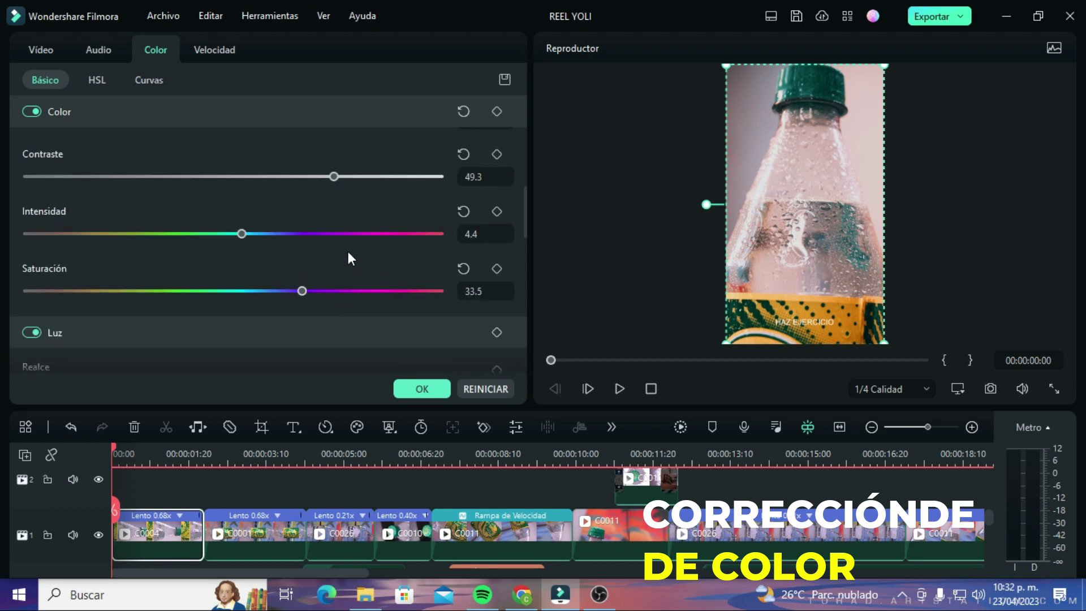
{"action": "scroll", "coordinate": [346, 250], "scroll_direction": "down", "scroll_amount": 1}
{"action": "scroll", "coordinate": [341, 243], "scroll_direction": "up", "scroll_amount": 1}
{"action": "scroll", "coordinate": [339, 249], "scroll_direction": "down", "scroll_amount": 1}
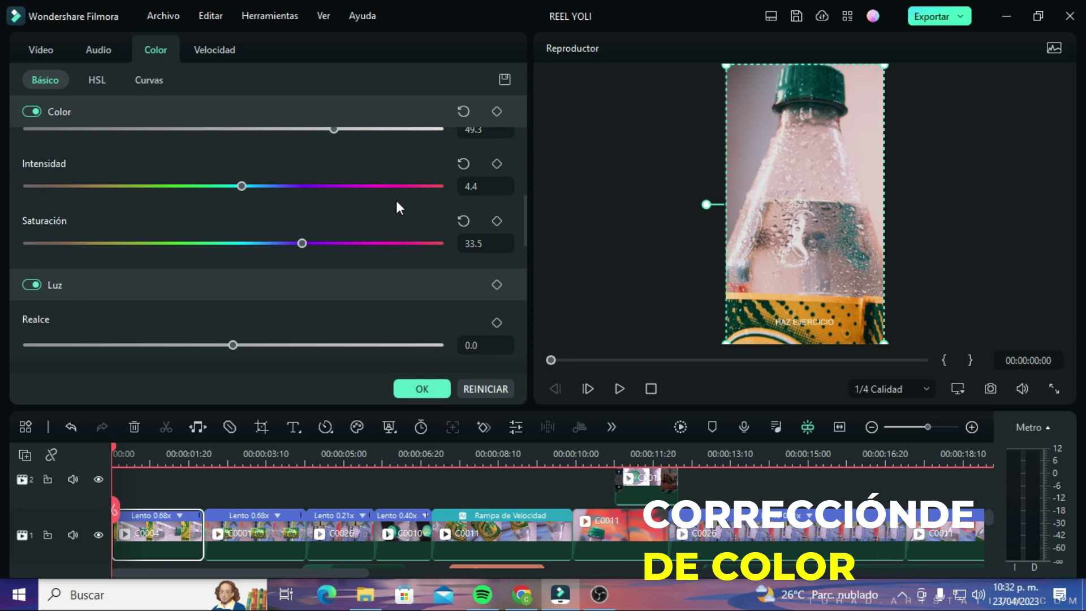
{"action": "scroll", "coordinate": [394, 207], "scroll_direction": "down", "scroll_amount": 2}
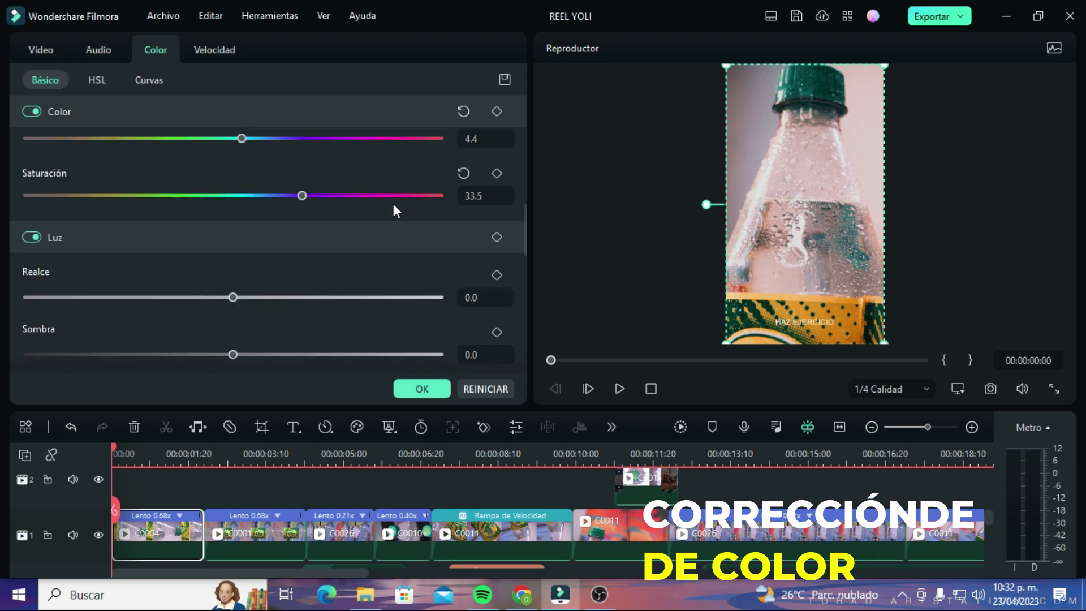
{"action": "scroll", "coordinate": [394, 202], "scroll_direction": "down", "scroll_amount": 3}
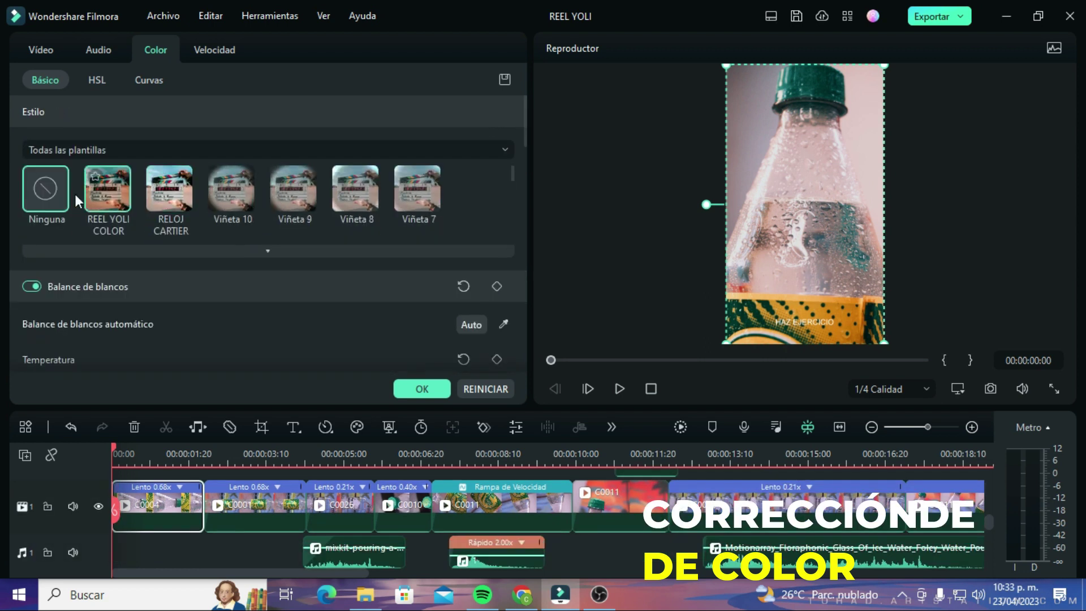
Try setting the color style of clip C0004 to Ninguna and undo the change
{"action": "left_click", "coordinate": [45, 190]}
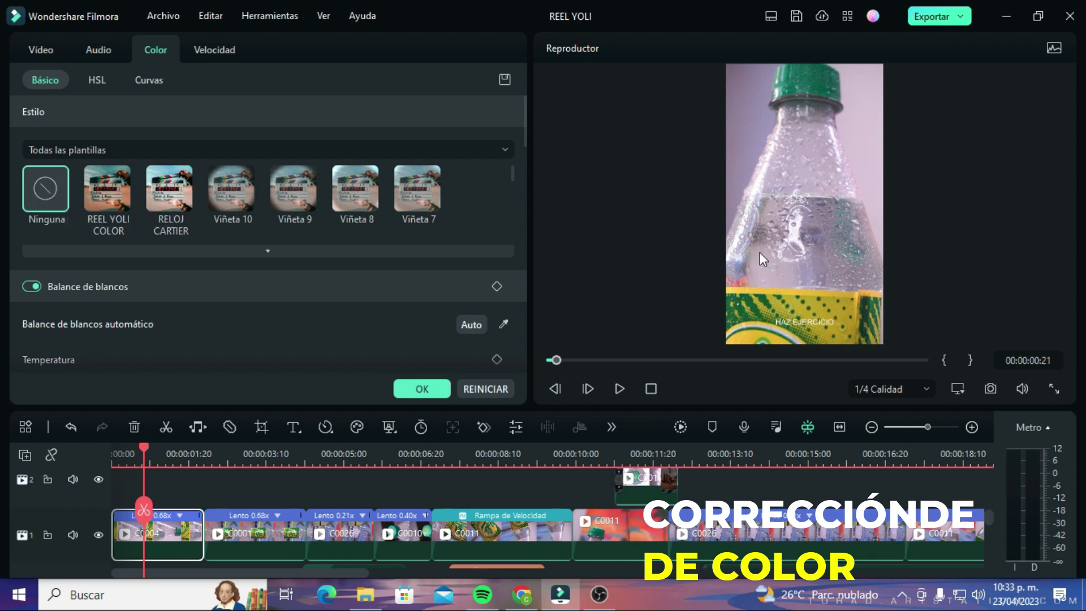
{"action": "left_click", "coordinate": [69, 423]}
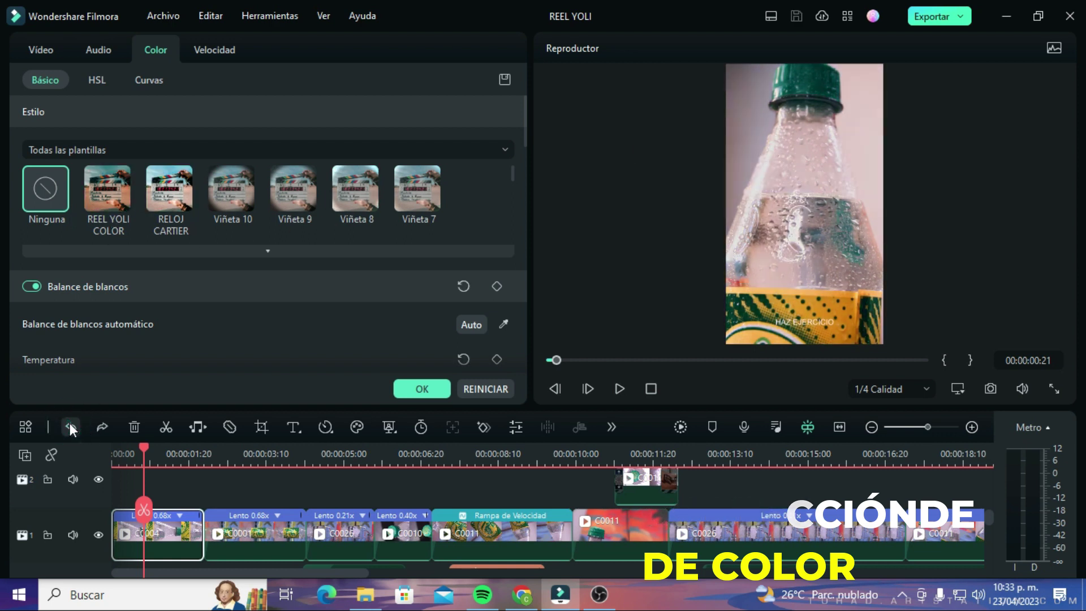
Set the color style of clip C0001 to Ninguna to compare, and apply the REEL YOLI COLOR preset to it
{"action": "left_click", "coordinate": [240, 458]}
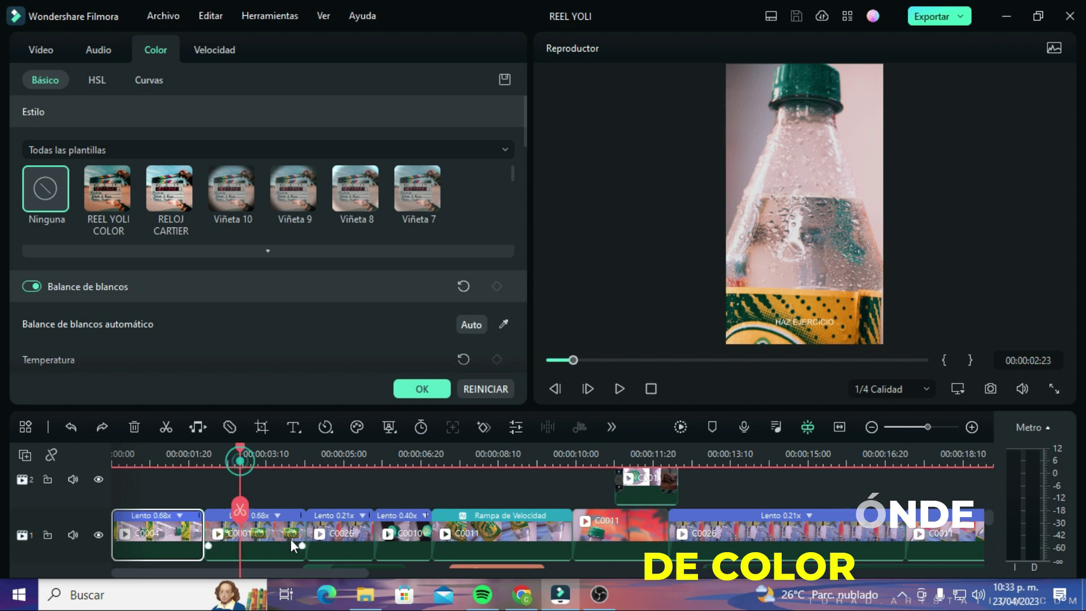
{"action": "left_click", "coordinate": [276, 534]}
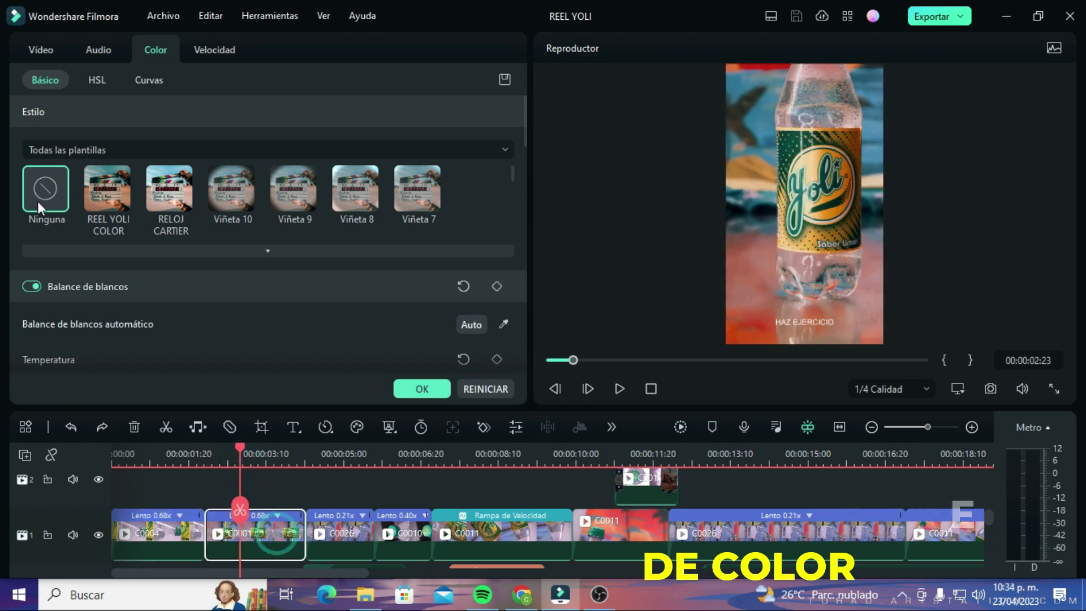
{"action": "left_click", "coordinate": [56, 192]}
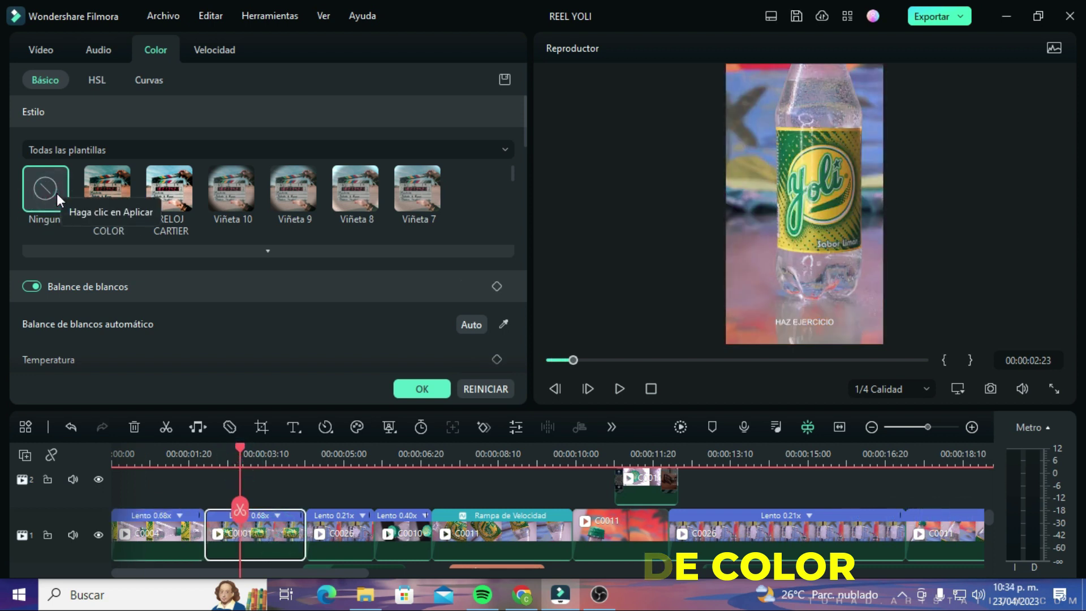
{"action": "left_click", "coordinate": [110, 204]}
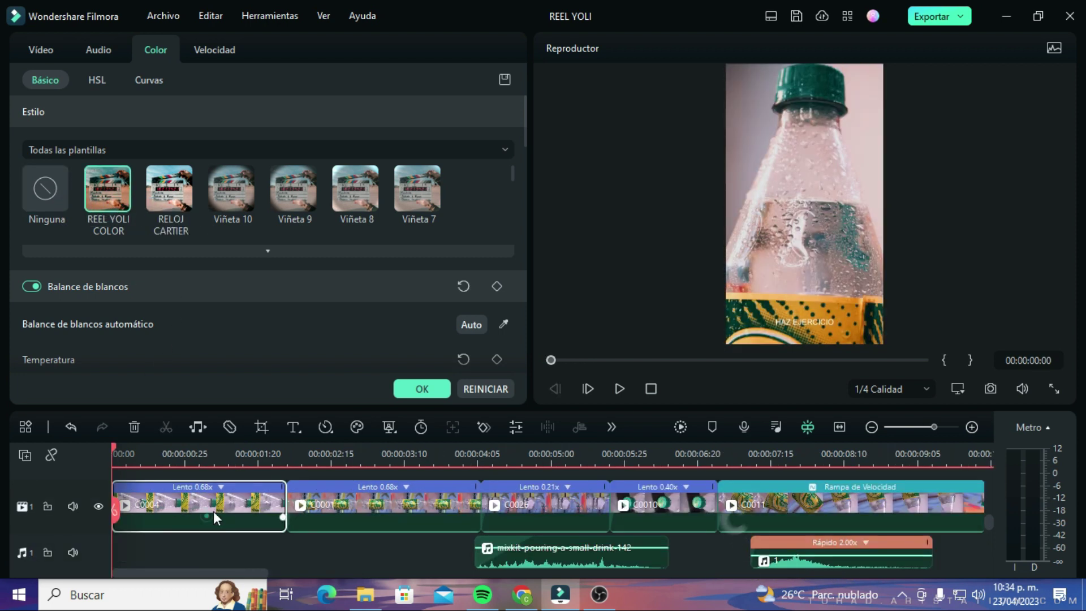
Show the uniform speed settings and play clip C0026 in slow motion, returning the playhead near its start
{"action": "scroll", "coordinate": [243, 514], "scroll_direction": "up", "scroll_amount": 1}
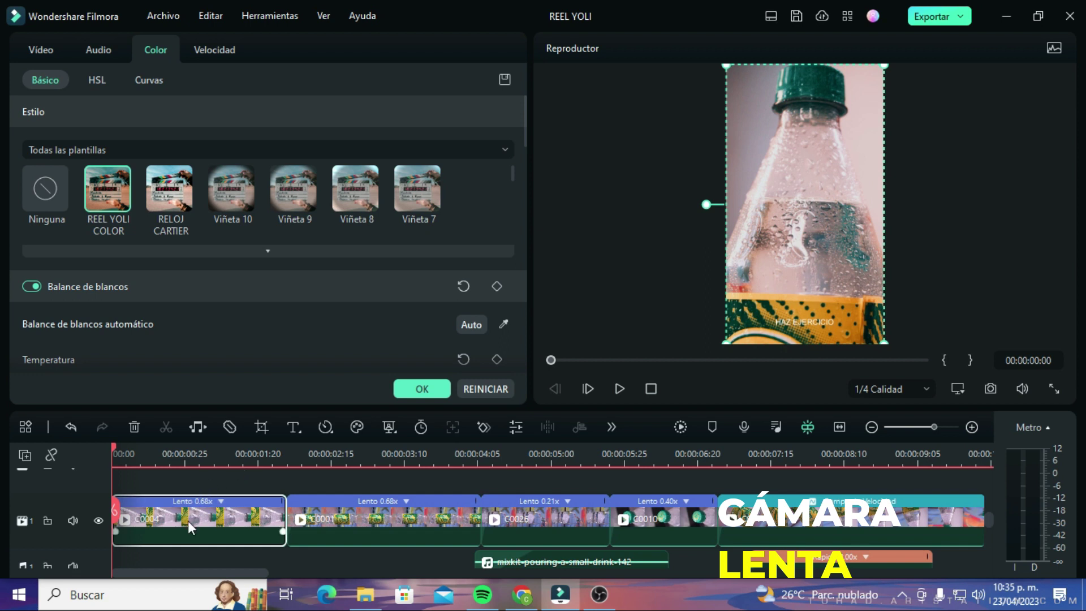
{"action": "left_click", "coordinate": [228, 51]}
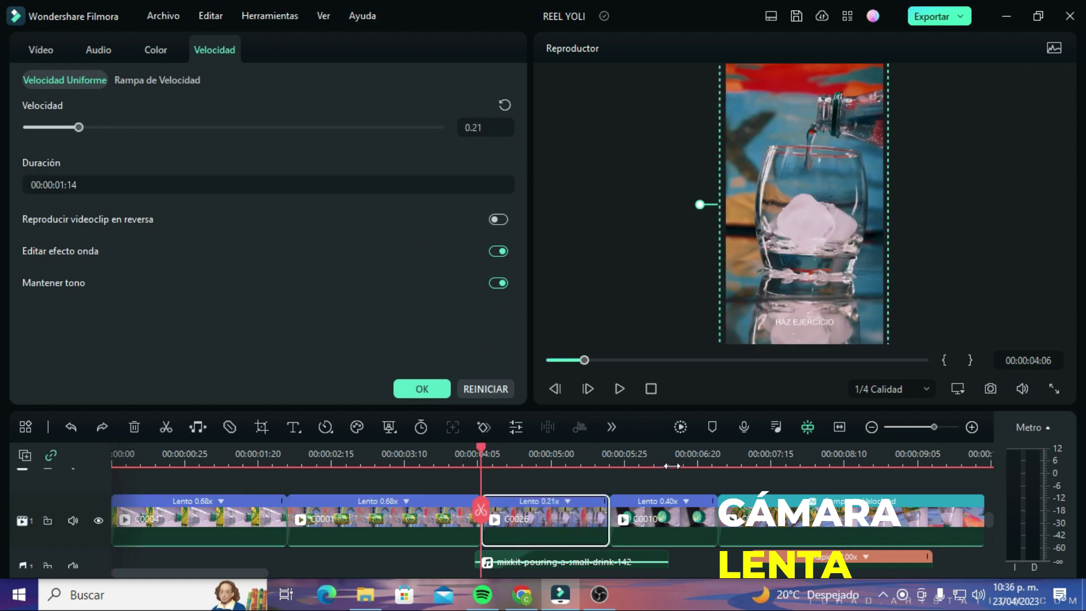
{"action": "key", "text": "space"}
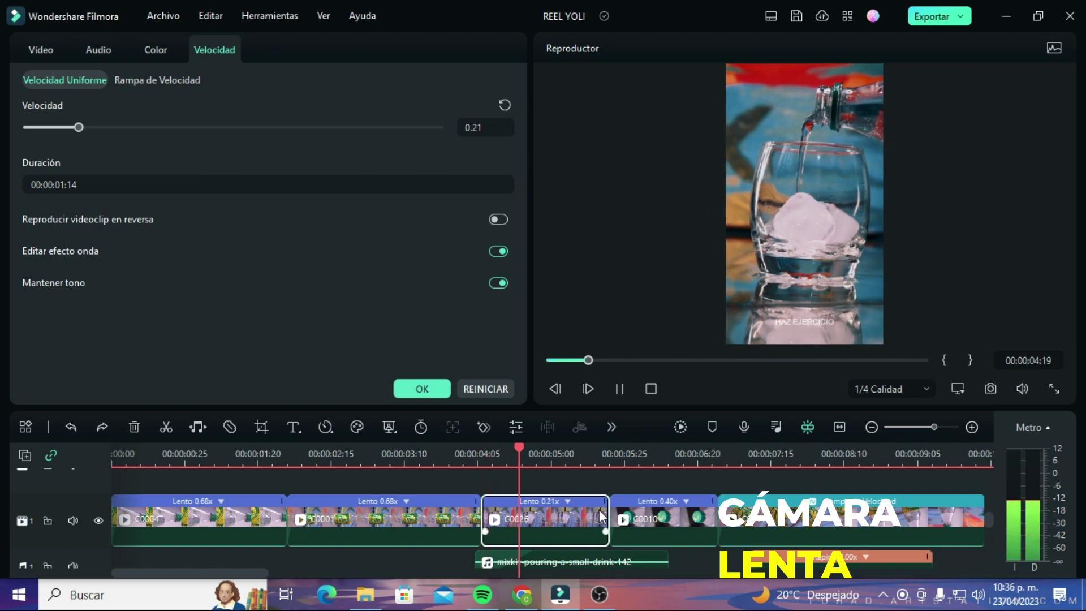
{"action": "left_click", "coordinate": [490, 450]}
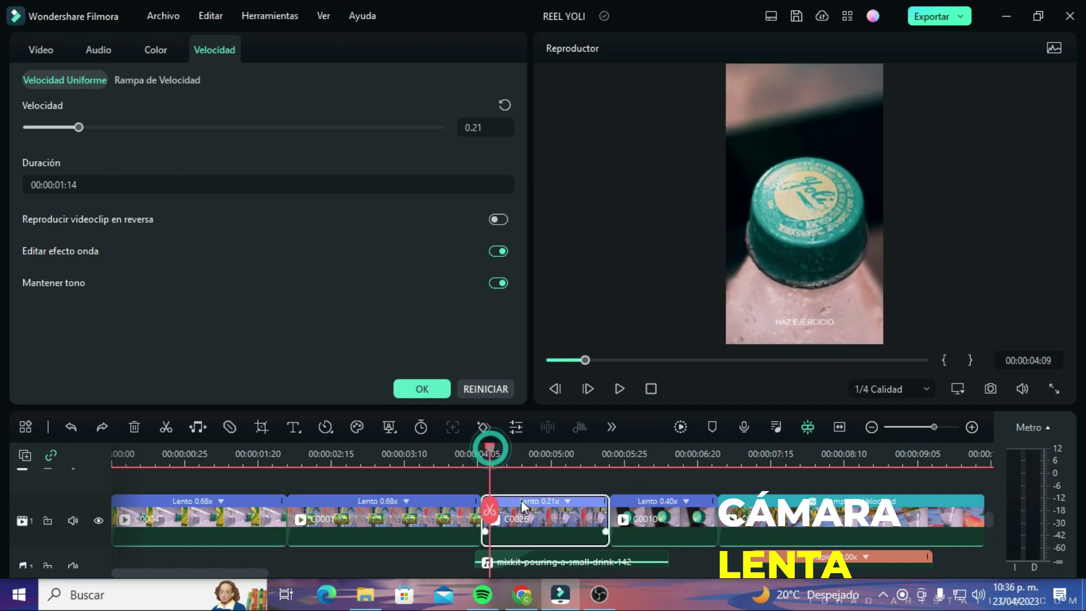
Reset the speed of clip C0026 to 1.00 and play it at normal speed for comparison
{"action": "left_click", "coordinate": [511, 106]}
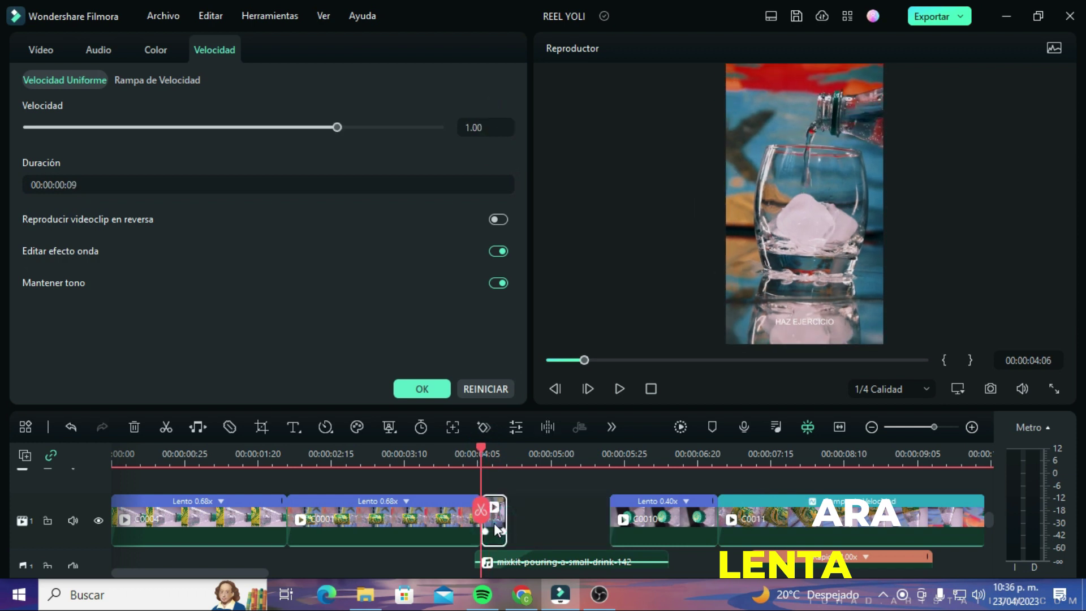
{"action": "key", "text": "space"}
{"action": "key", "text": "space"}
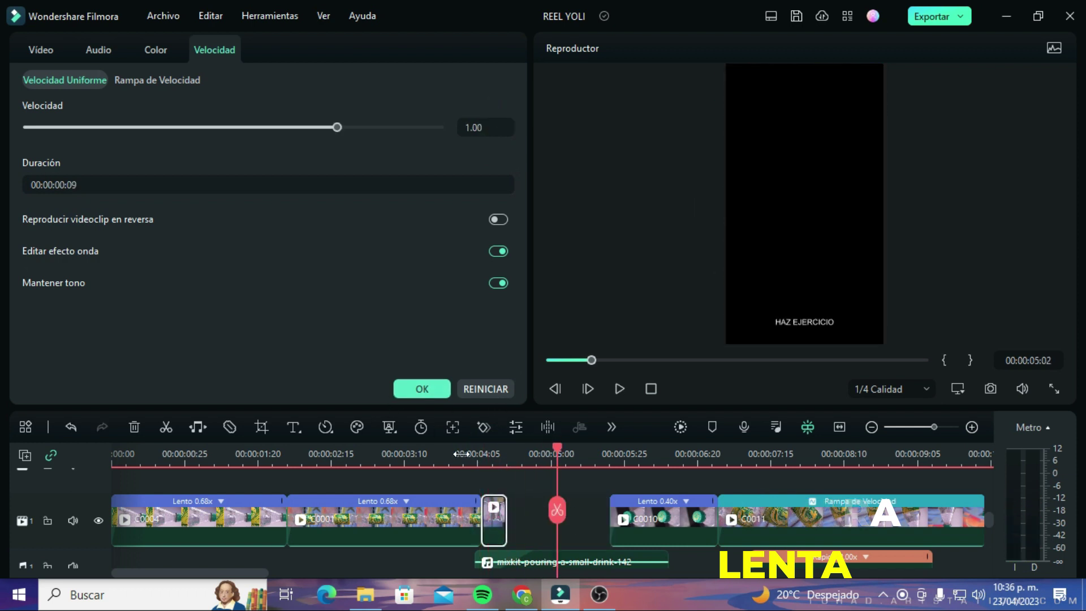
{"action": "left_click", "coordinate": [472, 454]}
Select the normal-speed clip C0026 and check its video transform and color settings
{"action": "scroll", "coordinate": [515, 534], "scroll_direction": "up", "scroll_amount": 2}
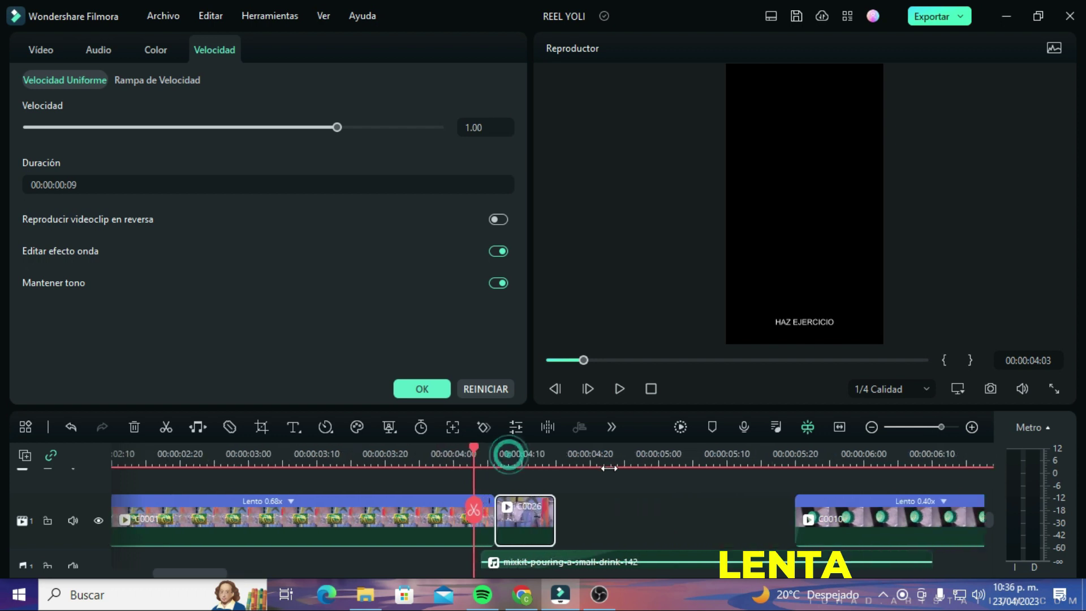
{"action": "left_click", "coordinate": [515, 534]}
{"action": "left_click", "coordinate": [27, 52]}
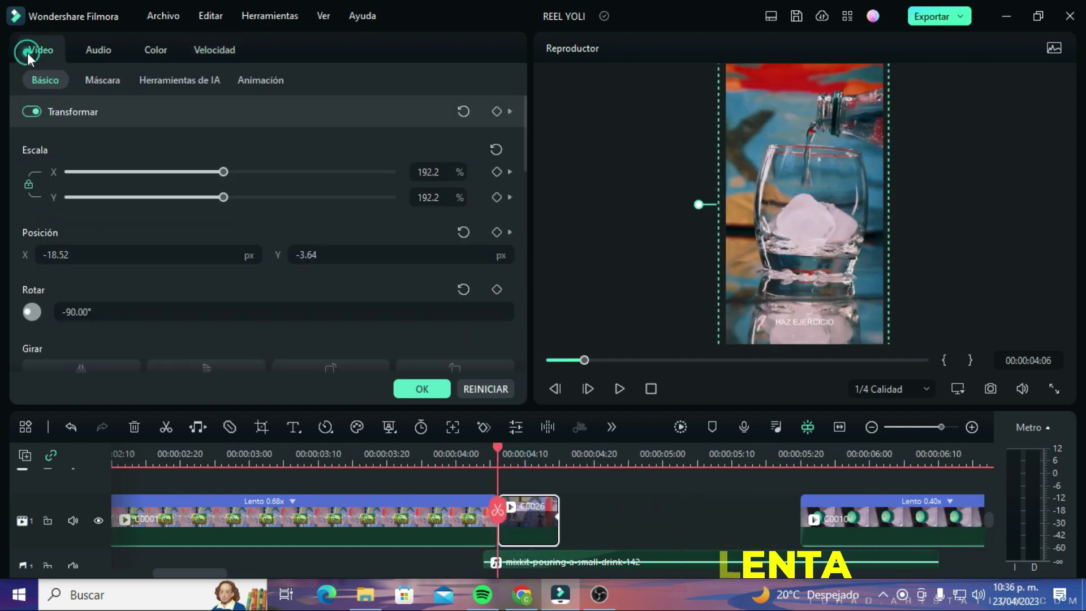
{"action": "left_click", "coordinate": [155, 48]}
{"action": "left_click_drag", "start_coordinate": [543, 526], "coordinate": [572, 478]}
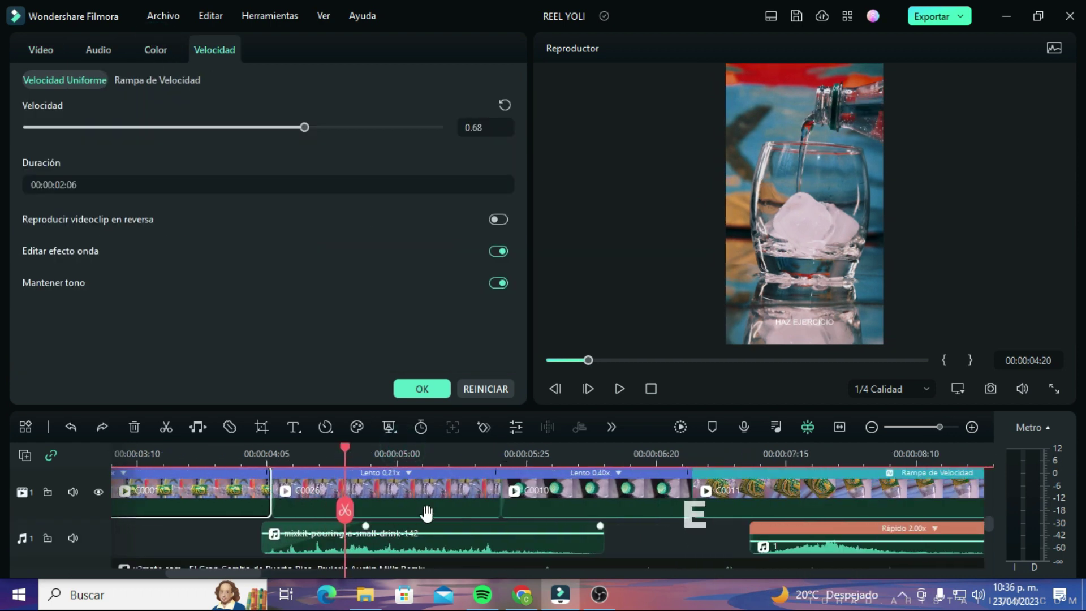
Play the slow-motion clip C0026 from its start together with the pouring sound effect
{"action": "left_click_drag", "start_coordinate": [346, 448], "coordinate": [314, 450]}
{"action": "left_click", "coordinate": [329, 507]}
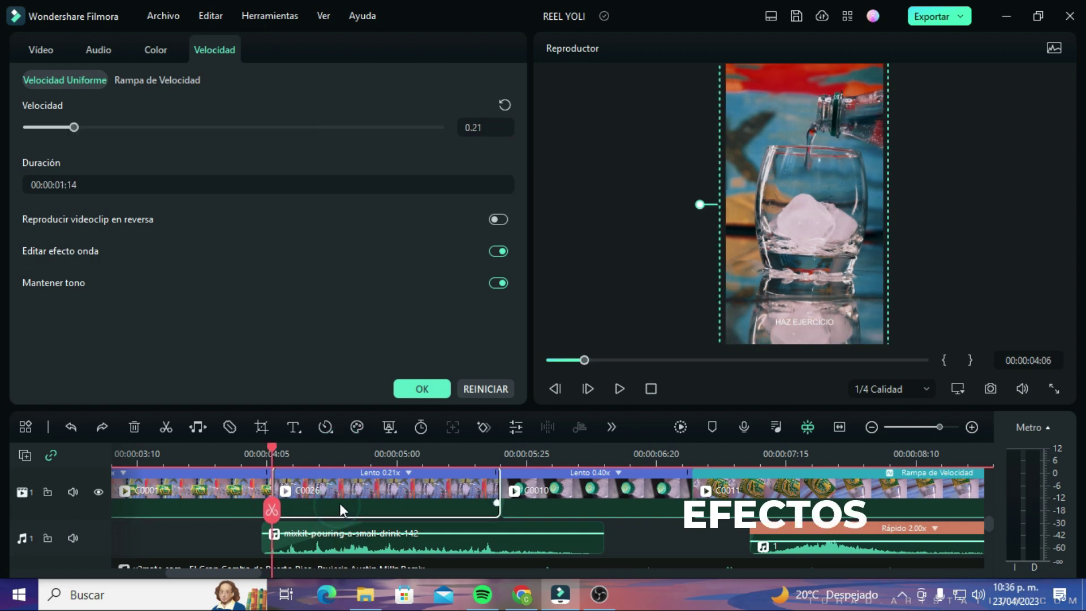
{"action": "key", "text": "space"}
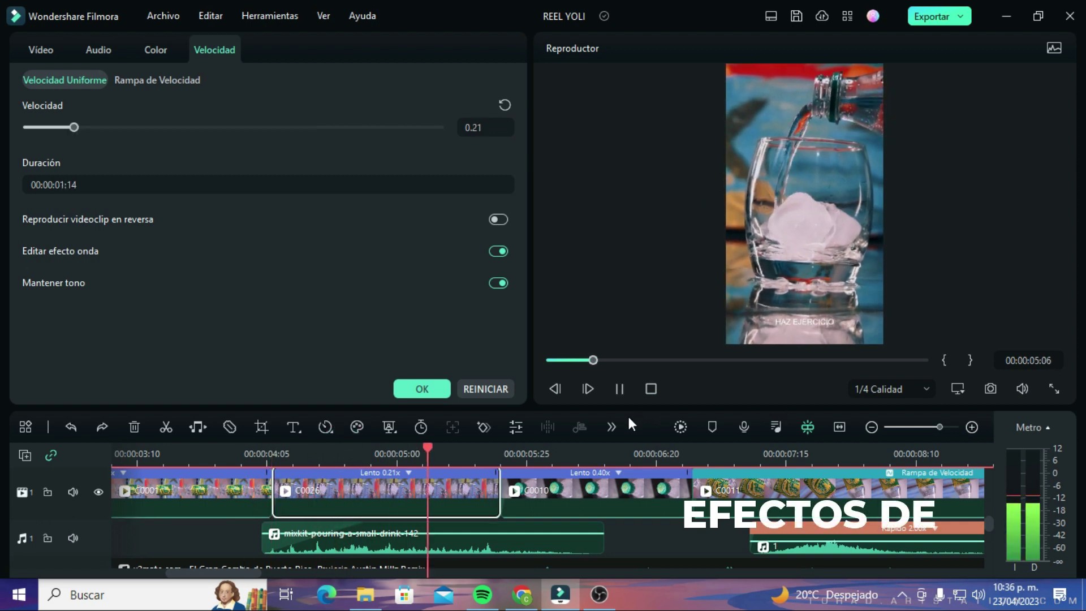
Select the mixkit-pouring-a-small-drink-142 sound effect and mute audio track 1, keeping the music on audio track 2 audible
{"action": "left_click", "coordinate": [378, 545]}
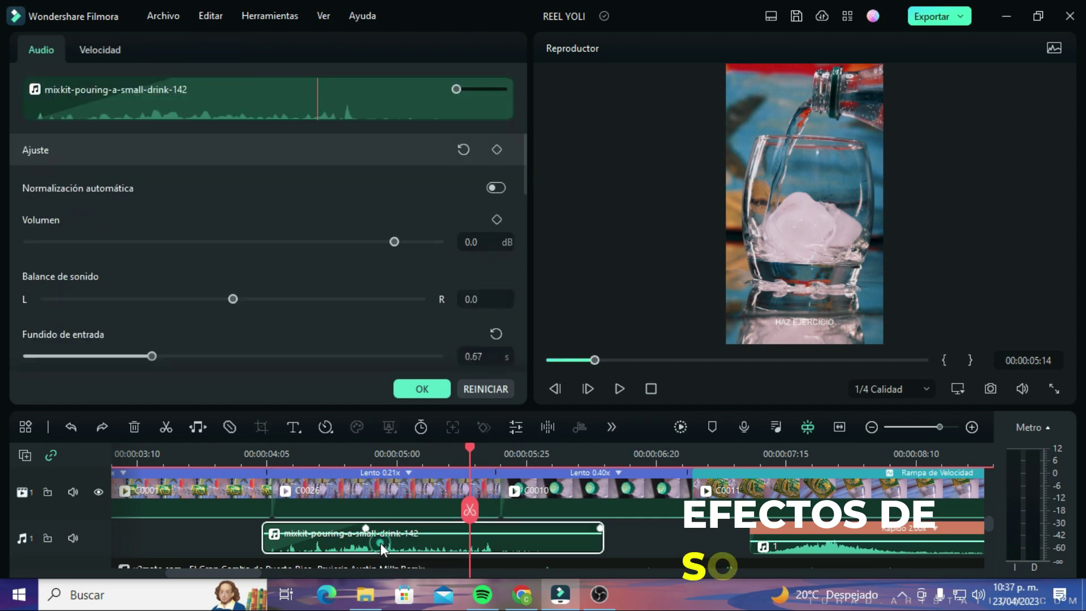
{"action": "mouse_move", "coordinate": [377, 529]}
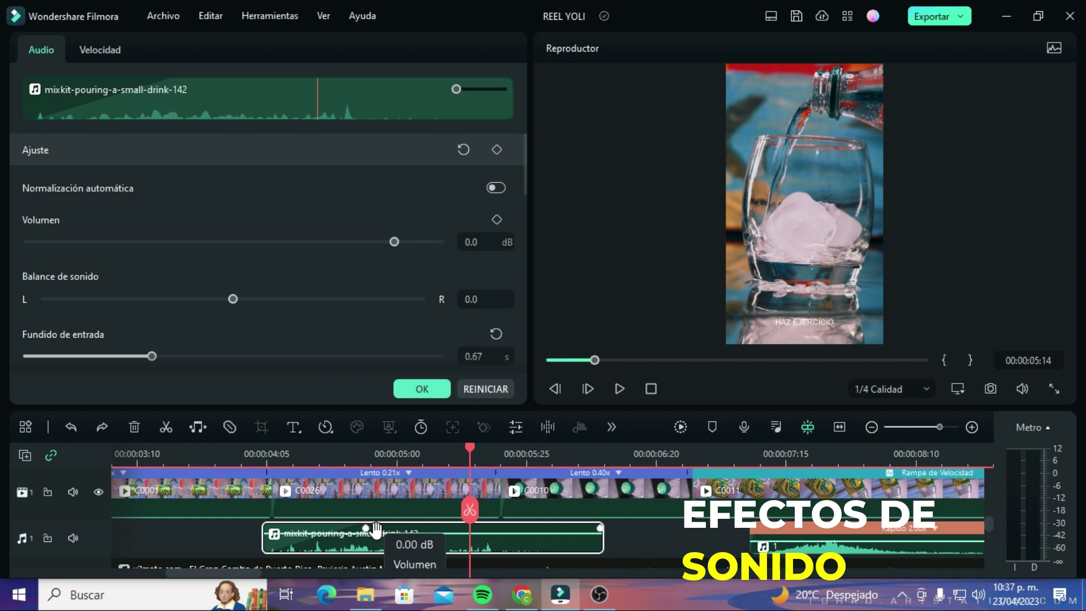
{"action": "left_click", "coordinate": [72, 538]}
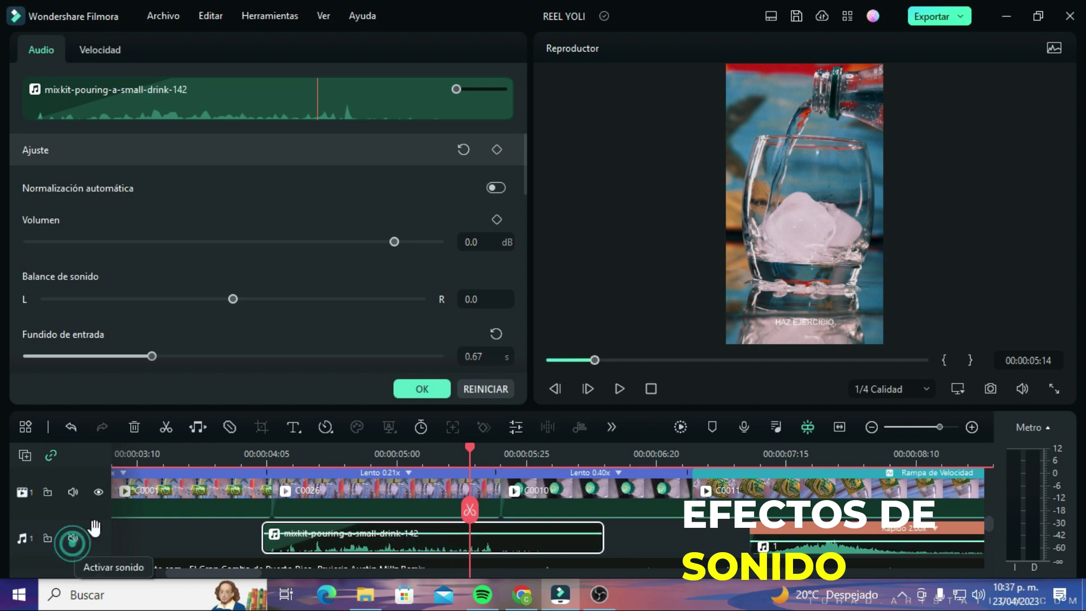
{"action": "scroll", "coordinate": [72, 538], "scroll_direction": "down", "scroll_amount": 1}
{"action": "left_click", "coordinate": [71, 516]}
{"action": "left_click", "coordinate": [73, 517]}
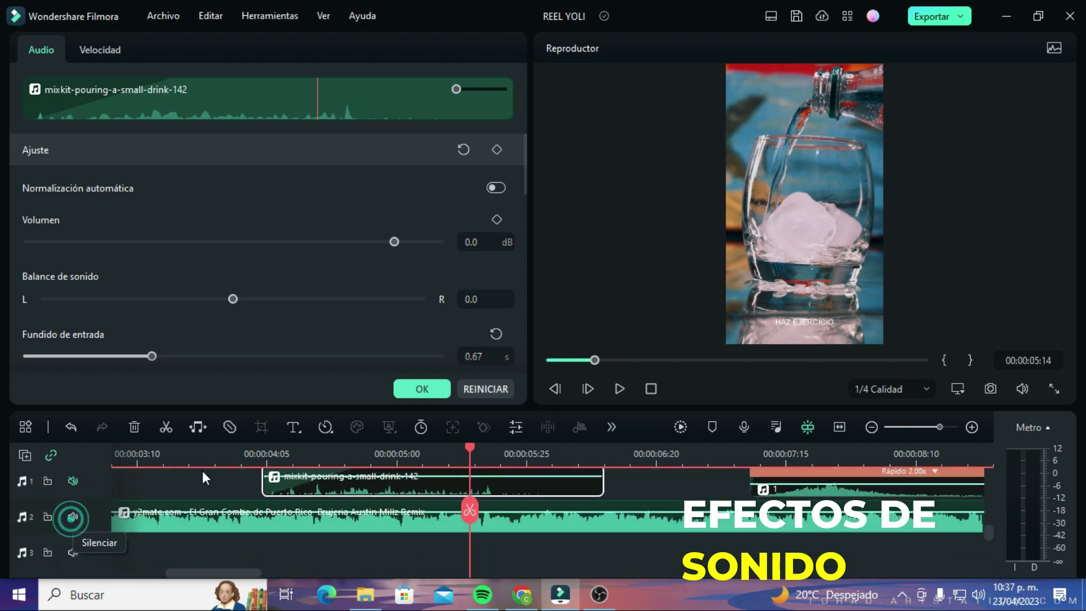
Play the sequence from just before clip C0026 to hear it without the sound effects track
{"action": "left_click", "coordinate": [235, 452]}
{"action": "key", "text": "space"}
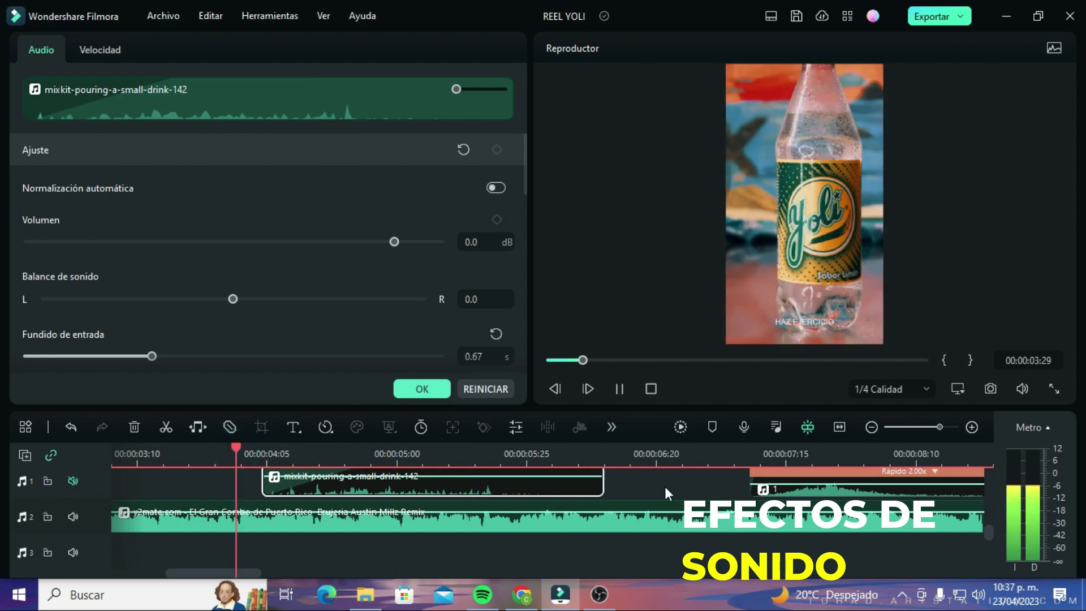
{"action": "scroll", "coordinate": [202, 559], "scroll_direction": "up", "scroll_amount": 1}
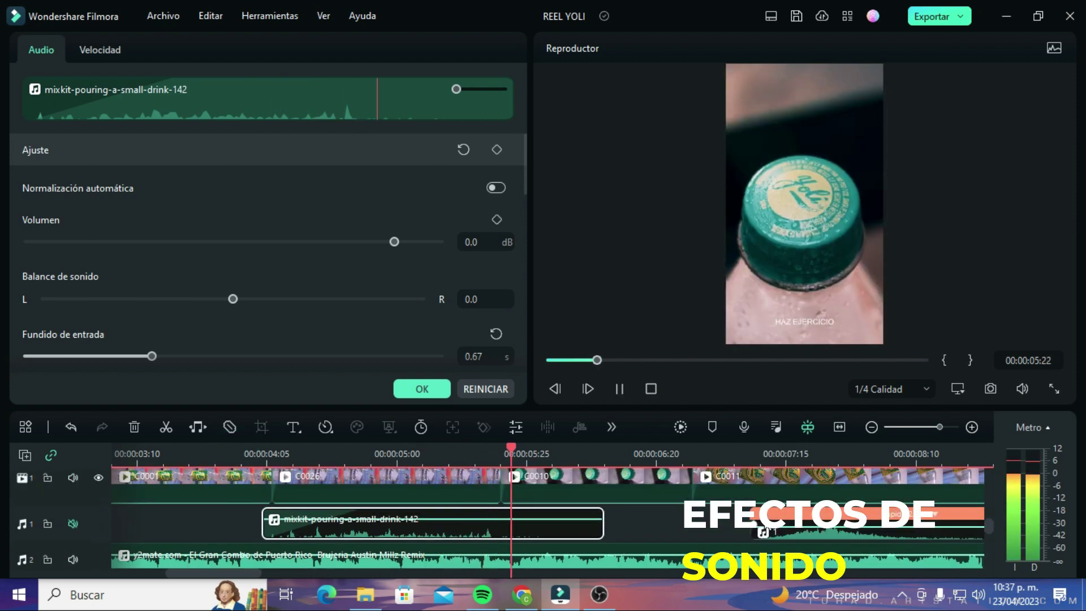
Unmute audio track 1, mute the music on audio track 2, and play from 00:00:03:28 to hear only the pouring sound effect
{"action": "key", "text": "space"}
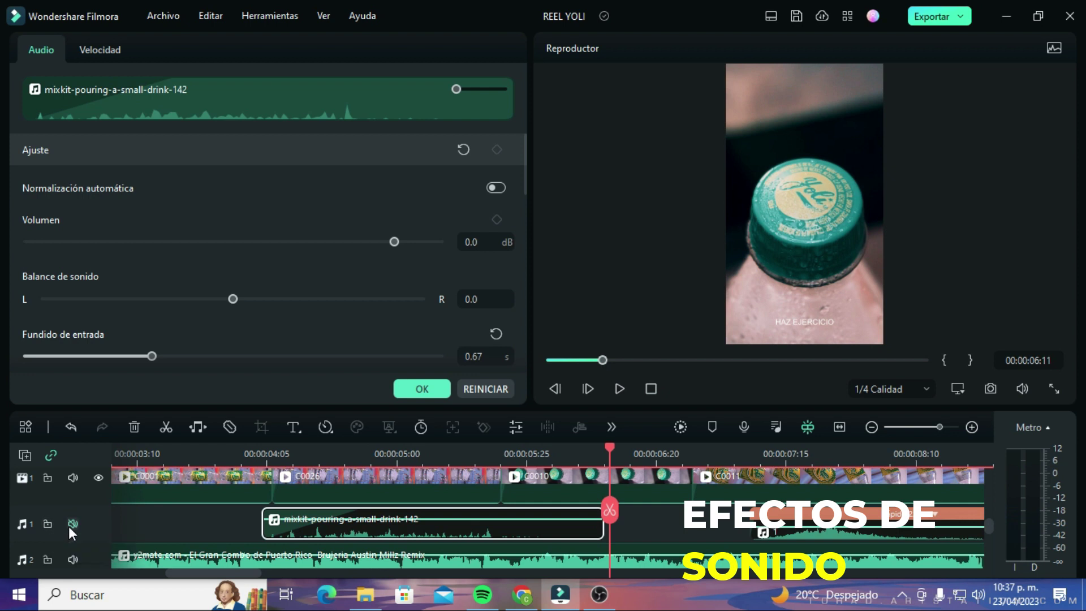
{"action": "left_click", "coordinate": [71, 524]}
{"action": "left_click", "coordinate": [72, 559]}
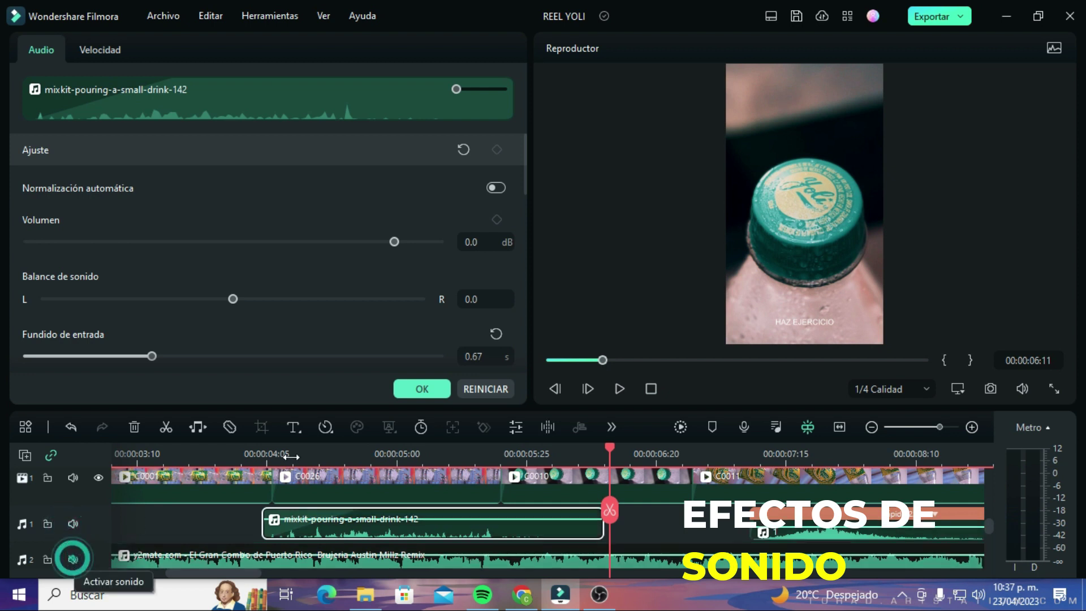
{"action": "left_click", "coordinate": [230, 454]}
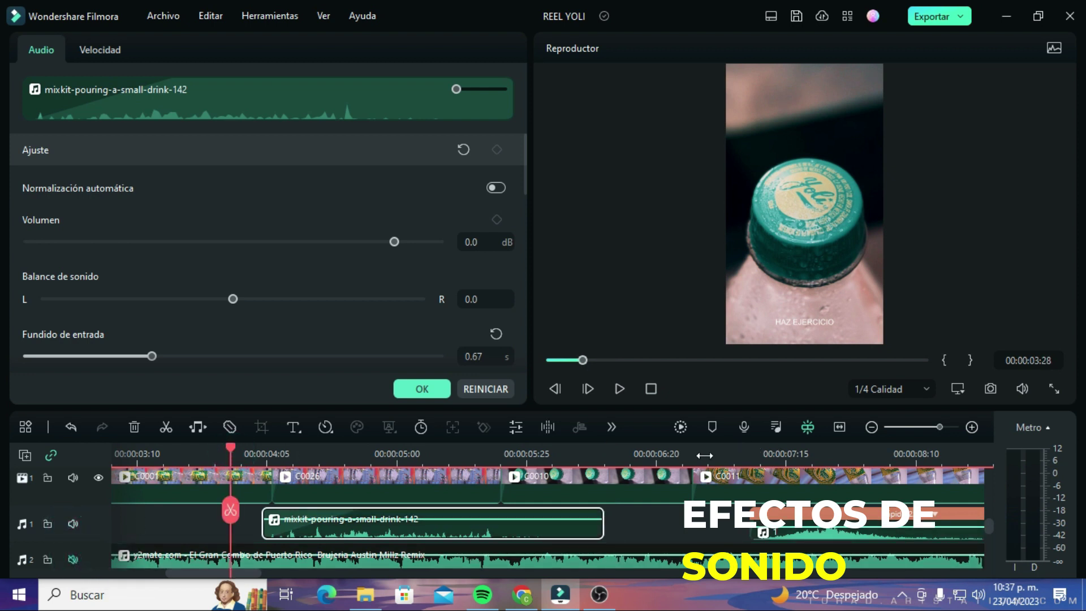
{"action": "key", "text": "space"}
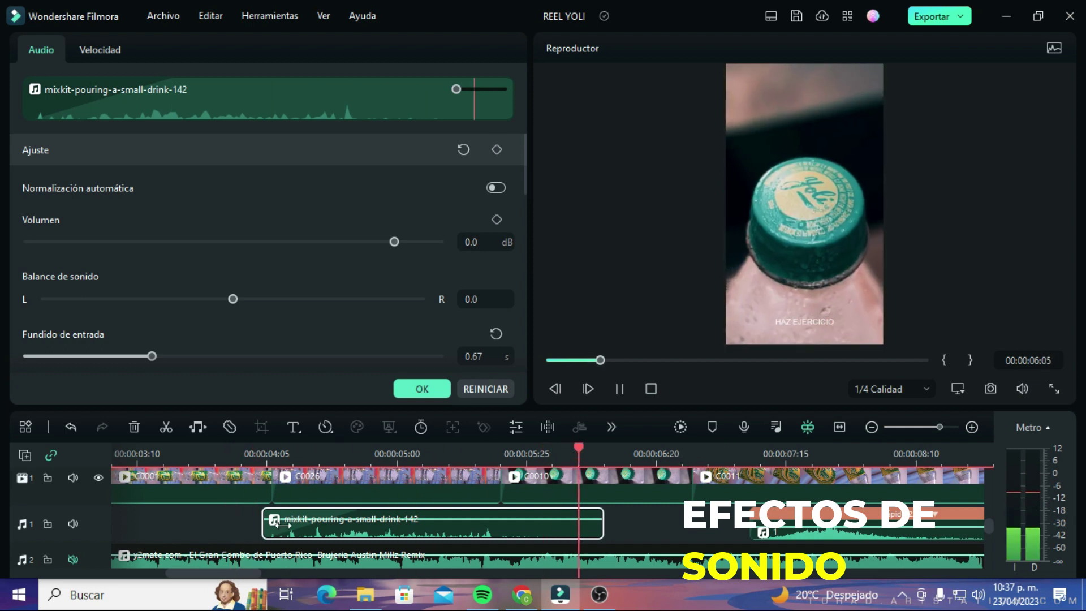
Unmute audio track 2 and replay from 00:00:03:28 with the music and the pouring sound effect together
{"action": "left_click", "coordinate": [73, 559]}
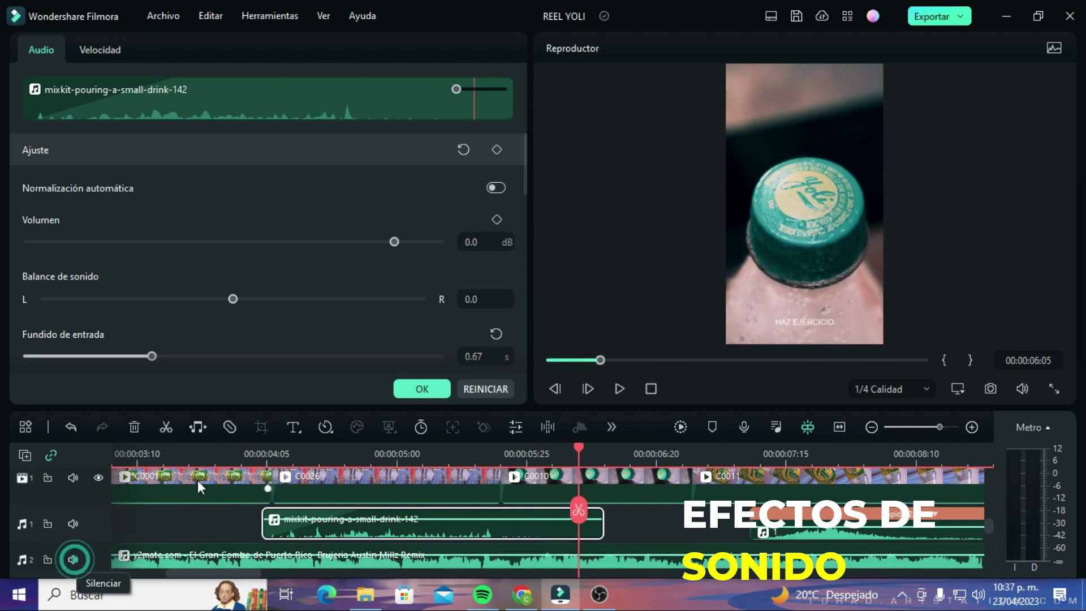
{"action": "left_click", "coordinate": [230, 453]}
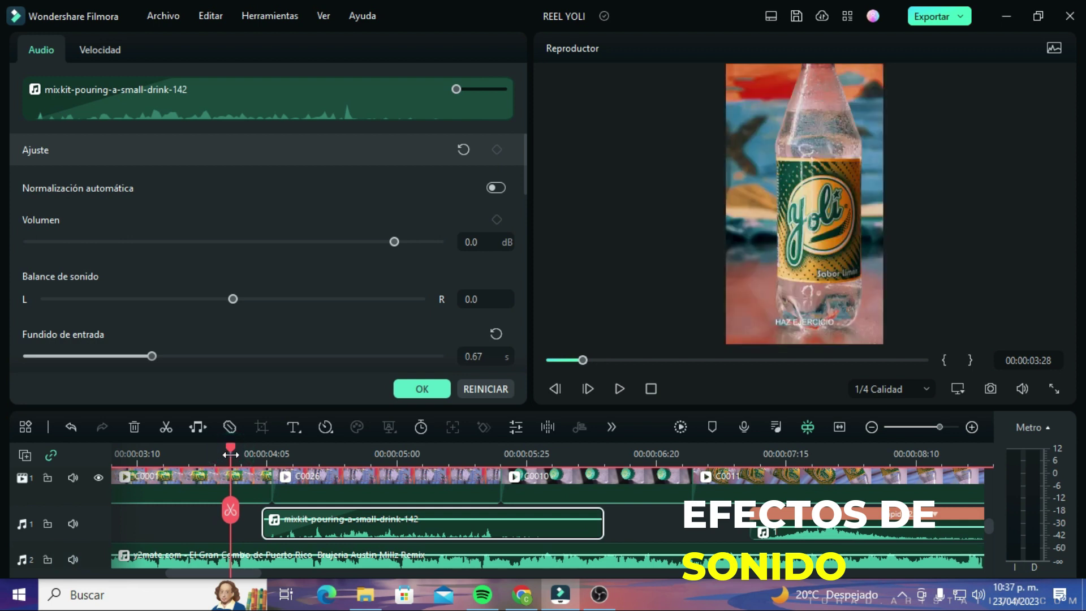
{"action": "key", "text": "space"}
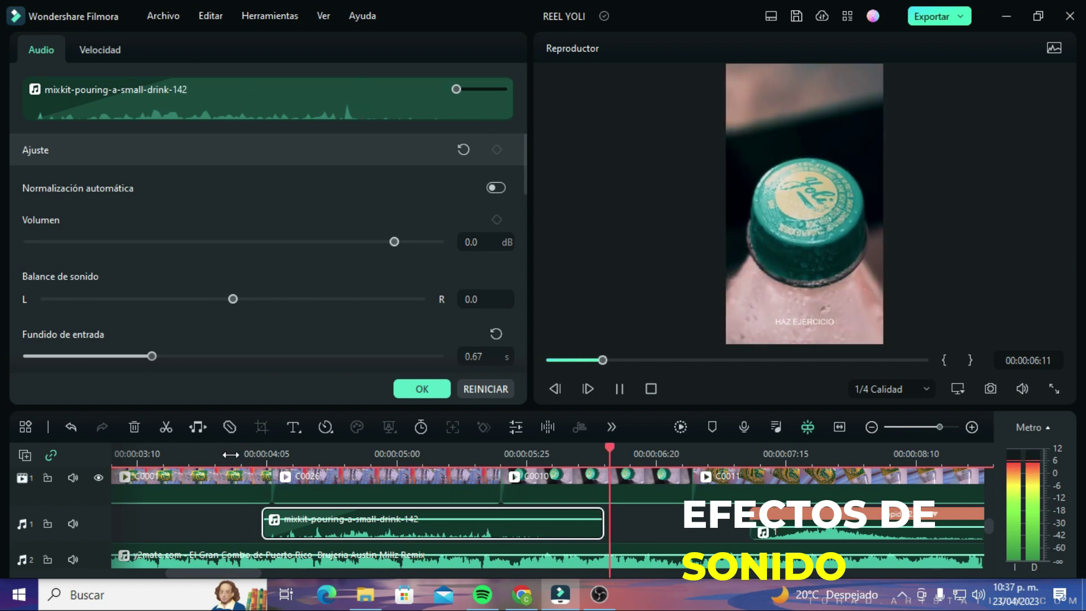
{"action": "key", "text": "space"}
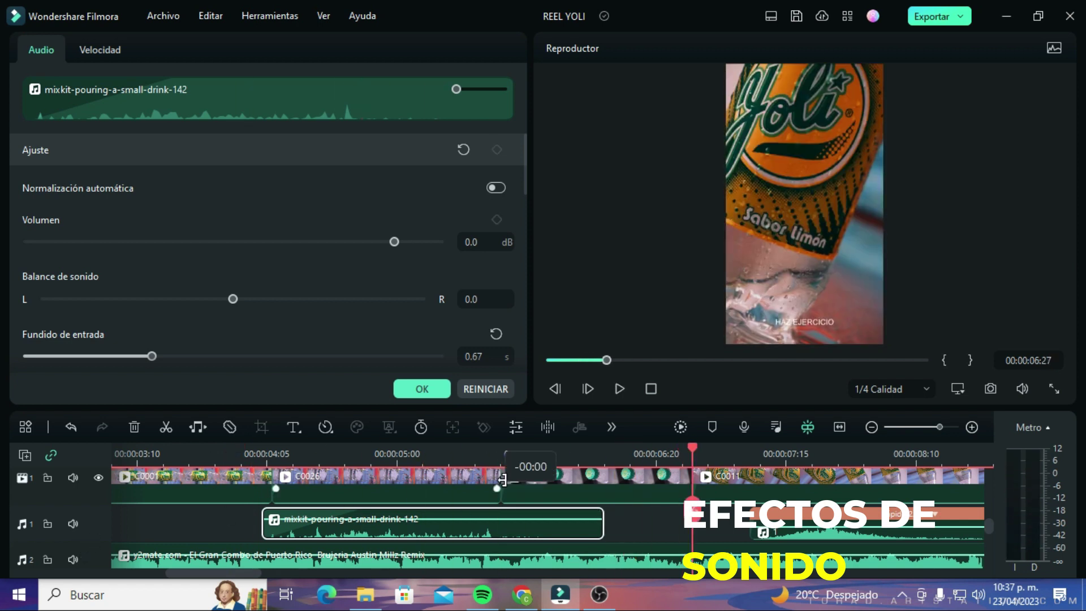
Select the slow-motion clip C0026 and place the playhead at its start, 00:00:04:06
{"action": "left_click", "coordinate": [345, 454]}
{"action": "scroll", "coordinate": [384, 470], "scroll_direction": "down", "scroll_amount": 1}
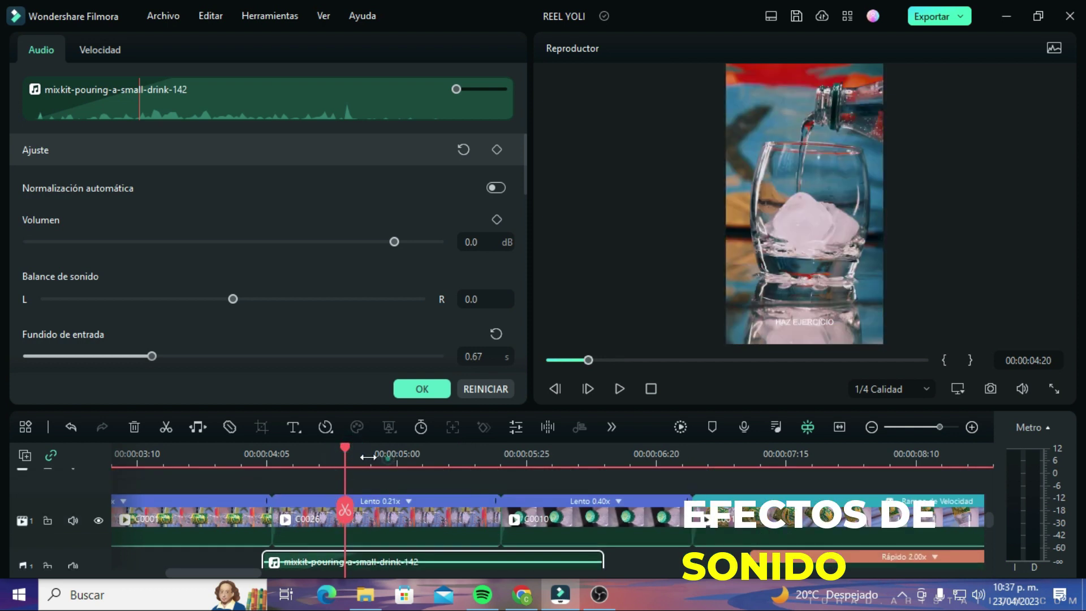
{"action": "left_click", "coordinate": [315, 455]}
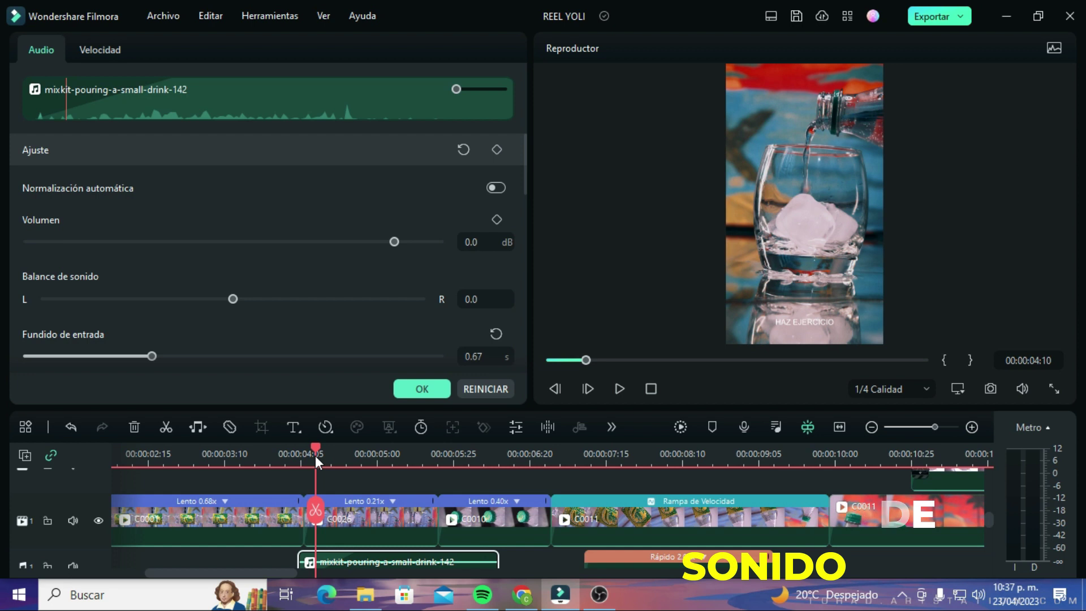
{"action": "mouse_move", "coordinate": [421, 538]}
{"action": "left_click", "coordinate": [300, 456]}
{"action": "left_click", "coordinate": [338, 521]}
{"action": "key", "text": "Right"}
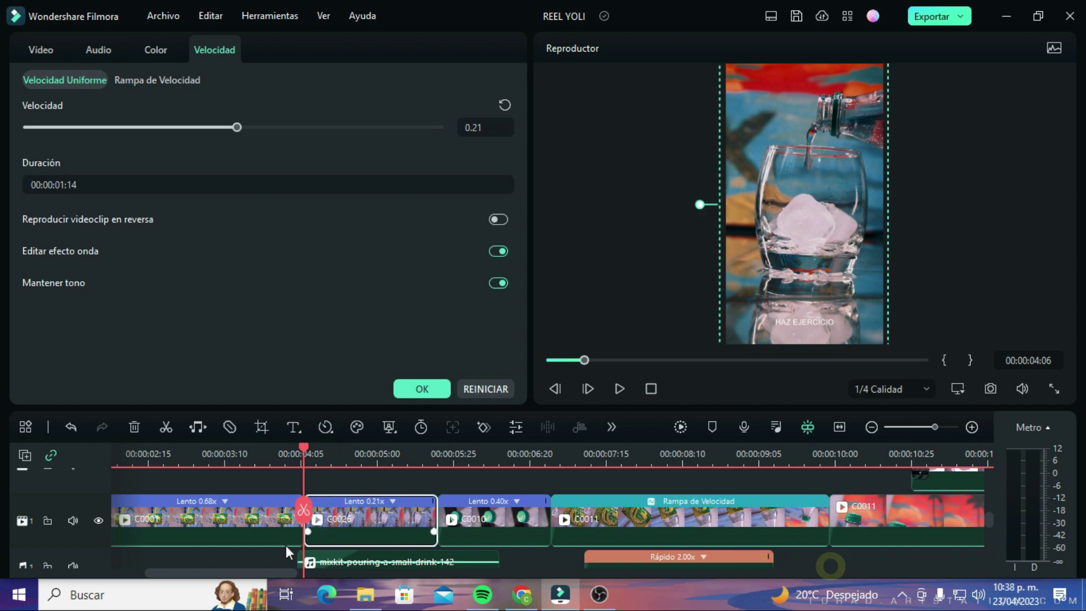
Mute audio tracks 1 and 2 and play clip C0026 without sound
{"action": "scroll", "coordinate": [286, 546], "scroll_direction": "down", "scroll_amount": 2}
{"action": "left_click", "coordinate": [76, 547]}
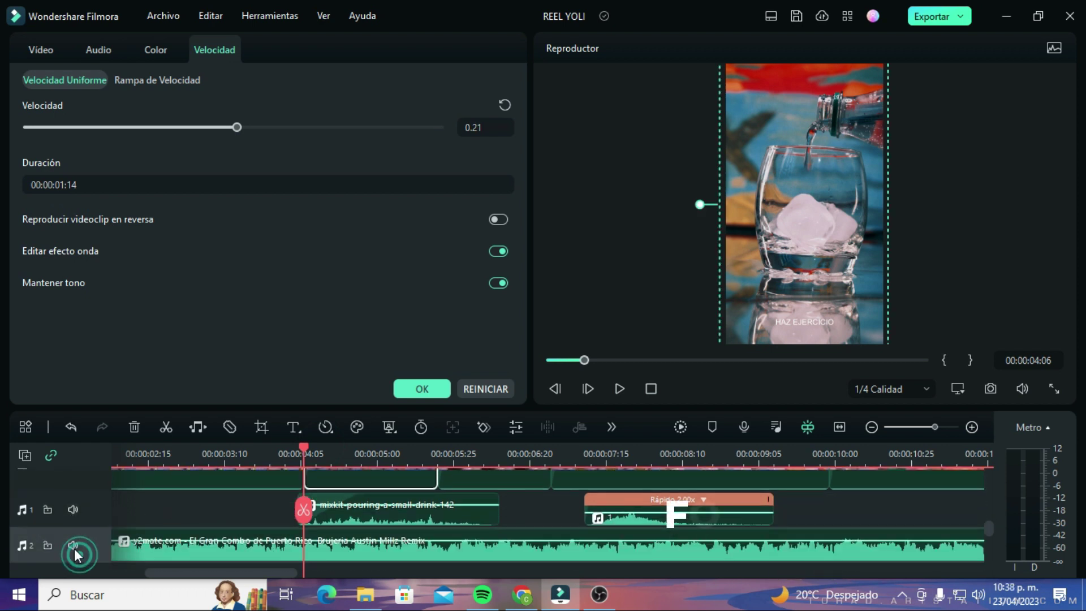
{"action": "left_click", "coordinate": [74, 511]}
{"action": "key", "text": "space"}
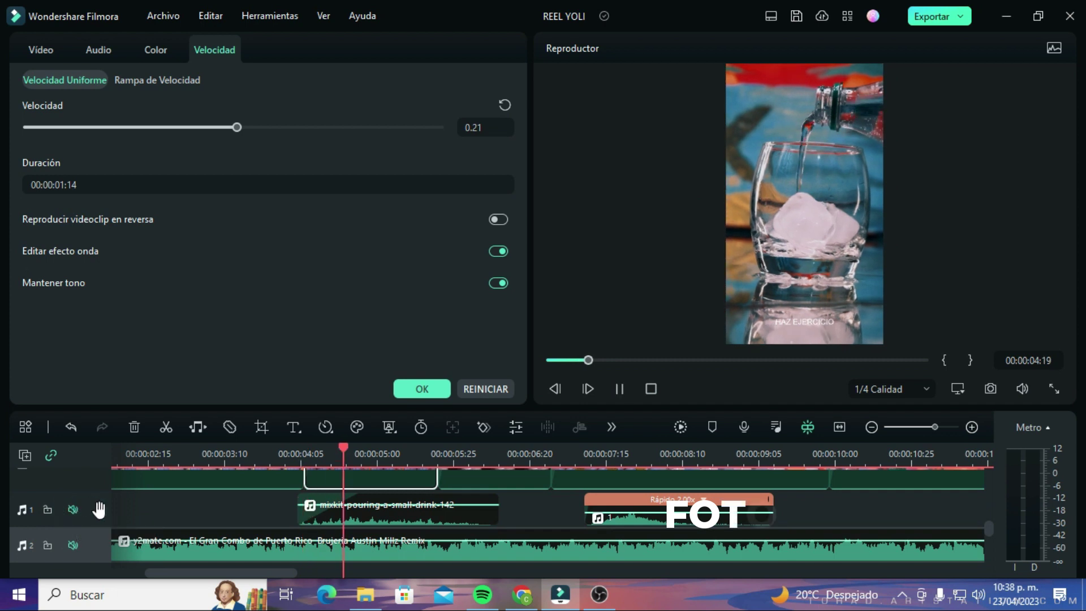
{"action": "key", "text": "space"}
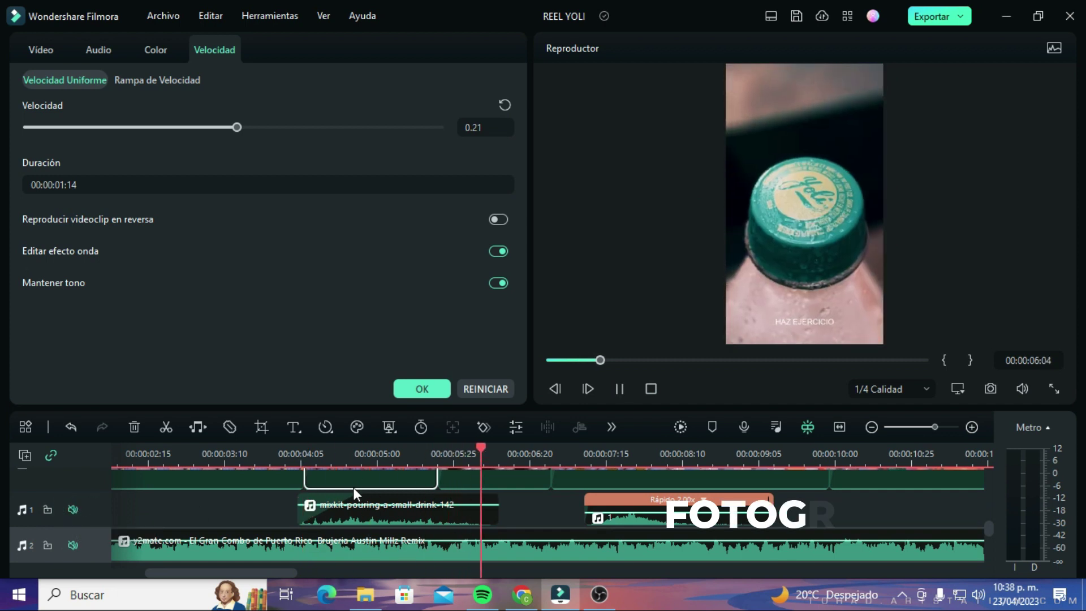
Replay clip C0026 from its start and open its basic video transform settings
{"action": "scroll", "coordinate": [320, 481], "scroll_direction": "up", "scroll_amount": 3}
{"action": "left_click", "coordinate": [302, 461]}
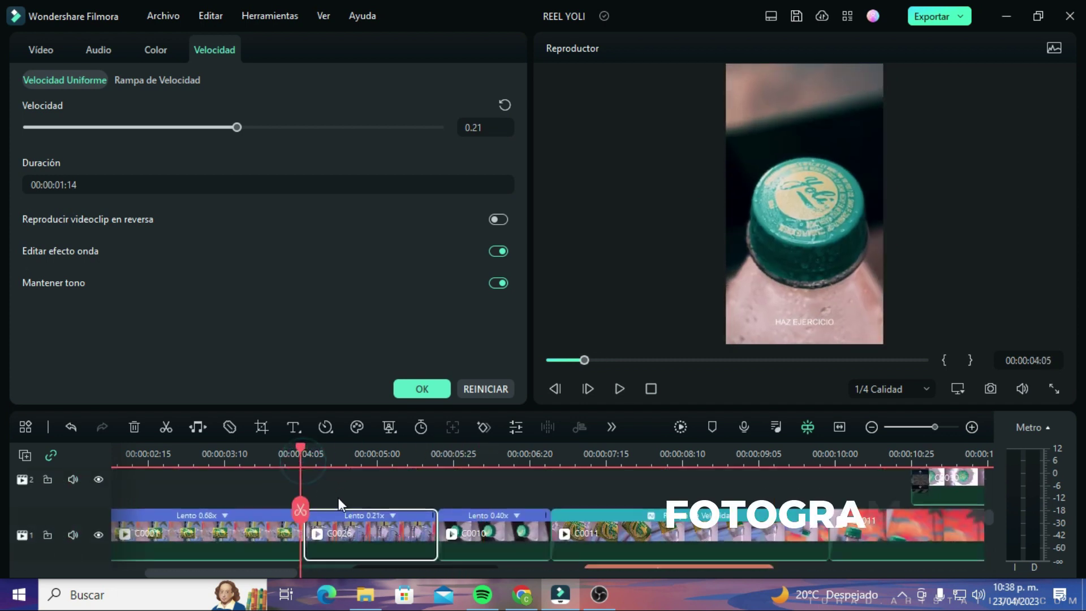
{"action": "scroll", "coordinate": [338, 498], "scroll_direction": "down", "scroll_amount": 2}
{"action": "left_click", "coordinate": [351, 526]}
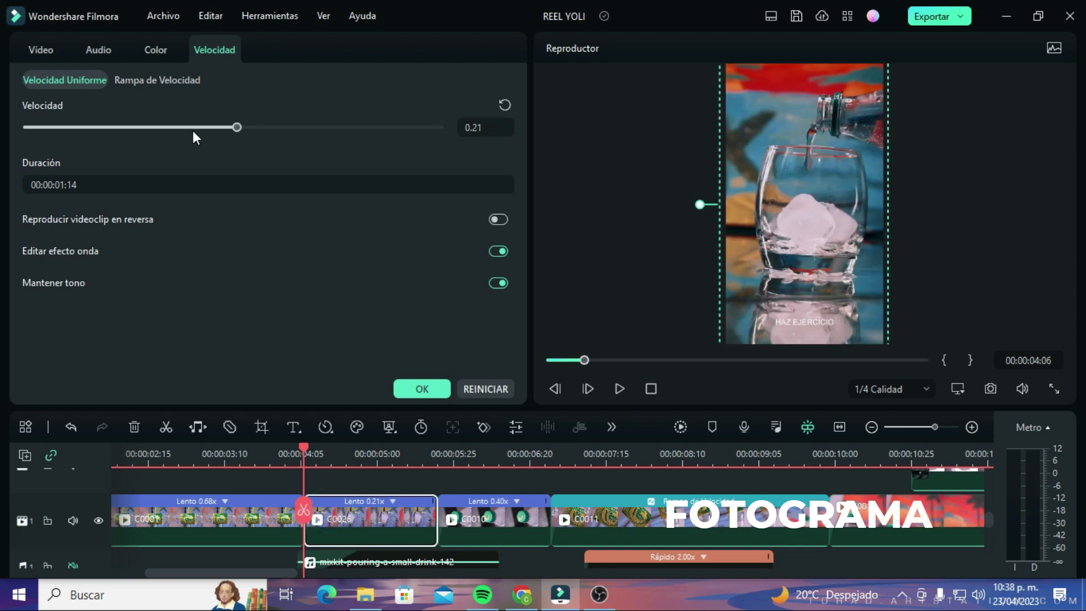
{"action": "key", "text": "space"}
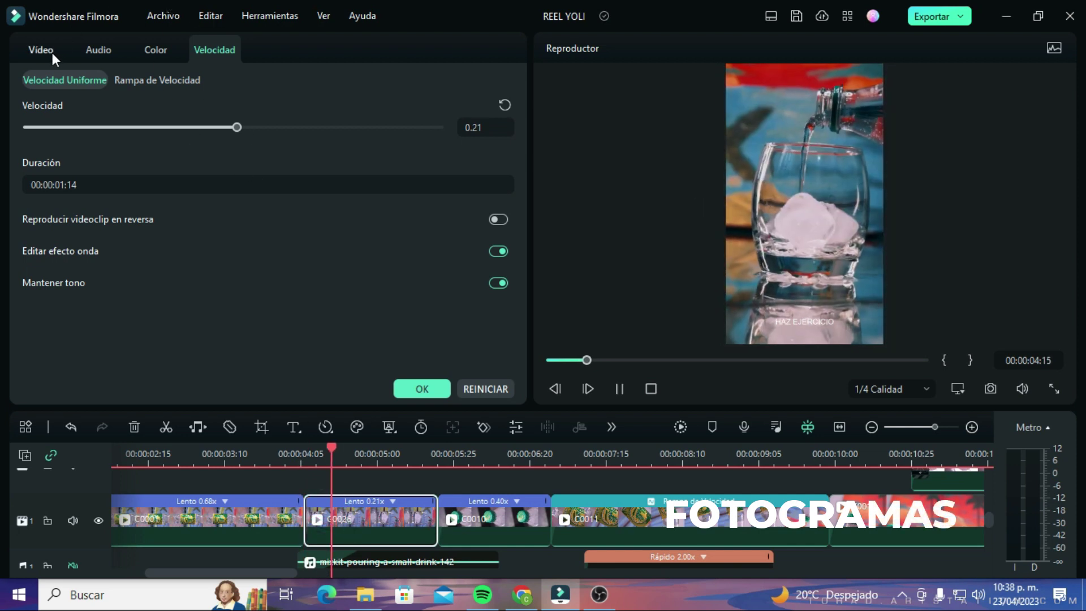
{"action": "left_click", "coordinate": [39, 62]}
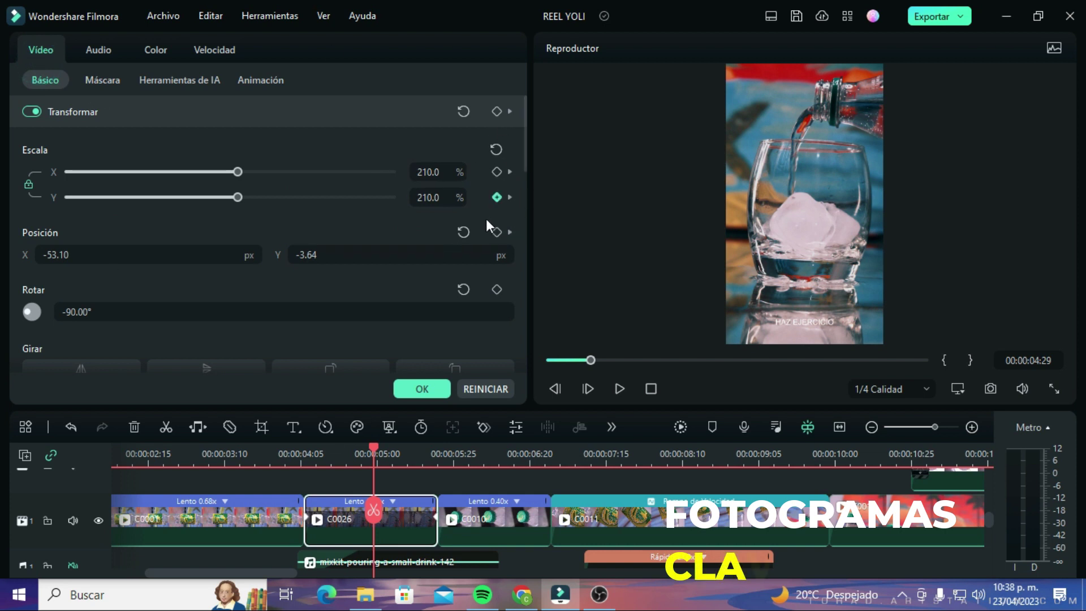
Move the opening transform keyframe of clip C0026 from the clip's start to 00:00:04:12
{"action": "left_click_drag", "start_coordinate": [372, 453], "coordinate": [304, 452]}
{"action": "scroll", "coordinate": [334, 453], "scroll_direction": "up", "scroll_amount": 2}
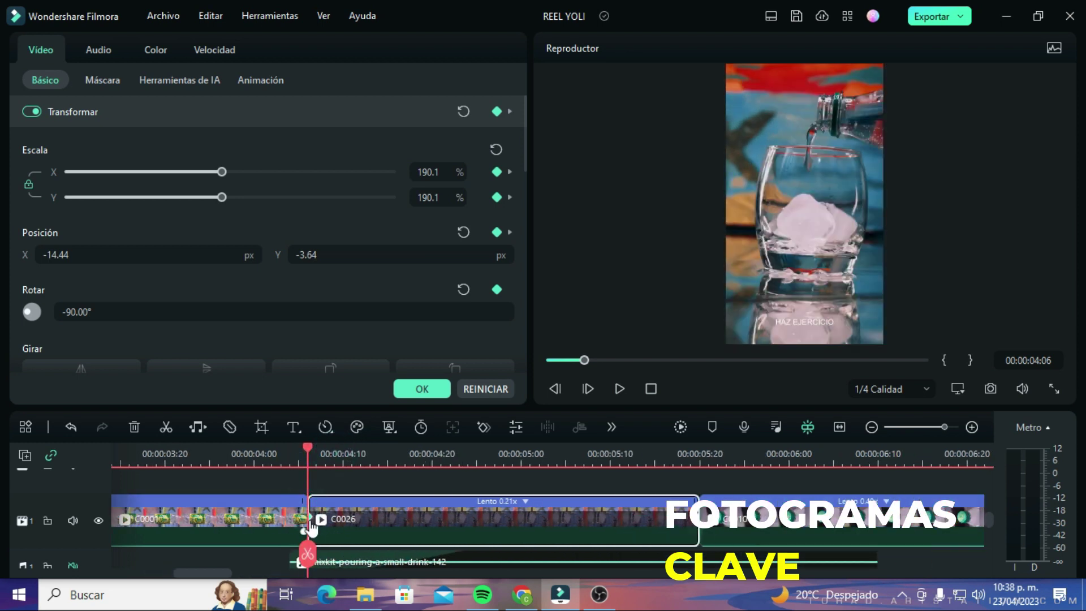
{"action": "left_click_drag", "start_coordinate": [327, 519], "coordinate": [361, 517]}
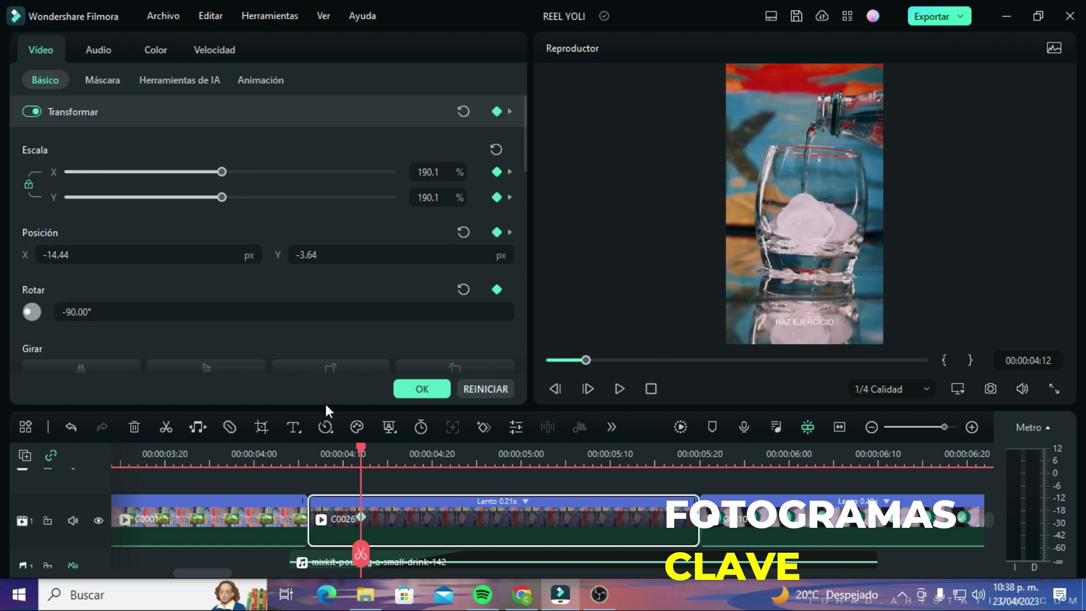
Remove the transform keyframe at 00:00:04:12 from clip C0026, scrub back to 00:00:04:09, and undo the removal
{"action": "scroll", "coordinate": [195, 320], "scroll_direction": "down", "scroll_amount": 1}
{"action": "scroll", "coordinate": [198, 331], "scroll_direction": "up", "scroll_amount": 1}
{"action": "left_click", "coordinate": [497, 111]}
{"action": "left_click_drag", "start_coordinate": [360, 449], "coordinate": [334, 464]}
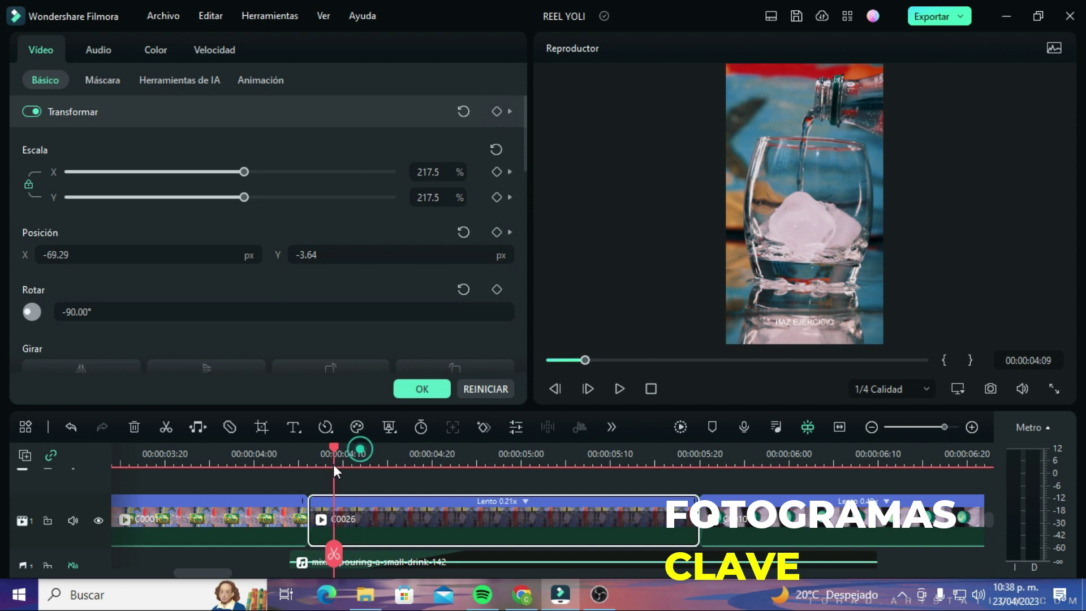
{"action": "left_click", "coordinate": [77, 424]}
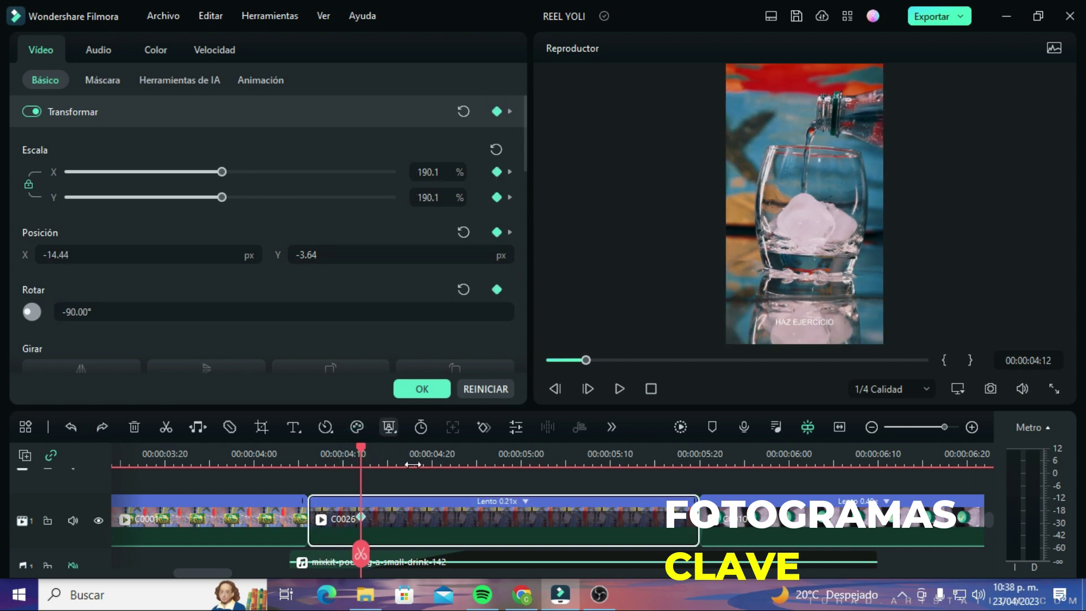
Go to the end of clip C0026 and move its closing transform keyframe to 00:00:05:09
{"action": "left_click", "coordinate": [361, 453]}
{"action": "left_click_drag", "start_coordinate": [358, 460], "coordinate": [698, 523]}
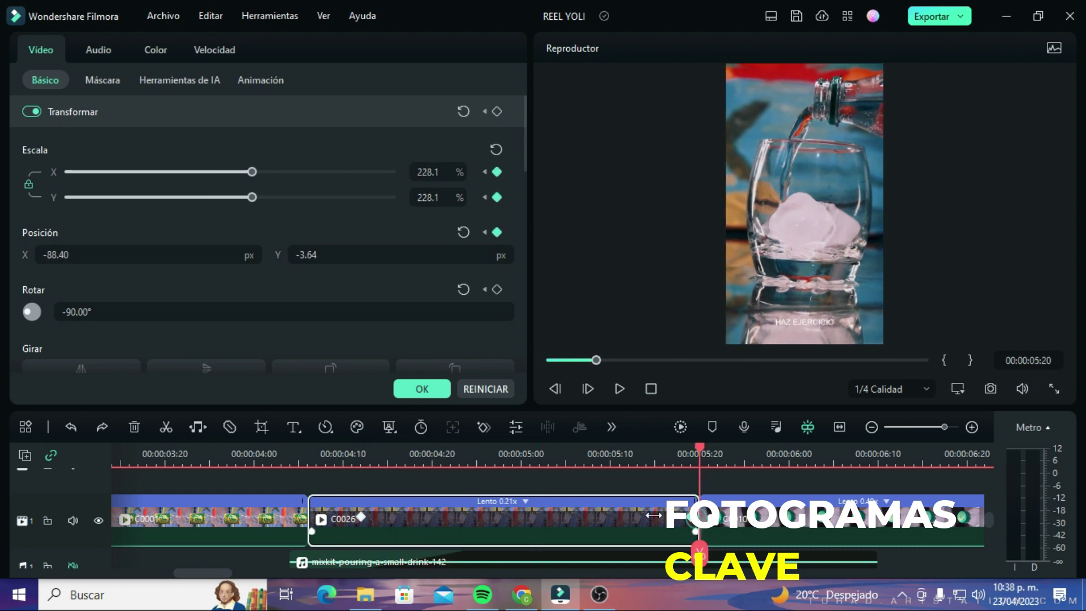
{"action": "left_click", "coordinate": [599, 517]}
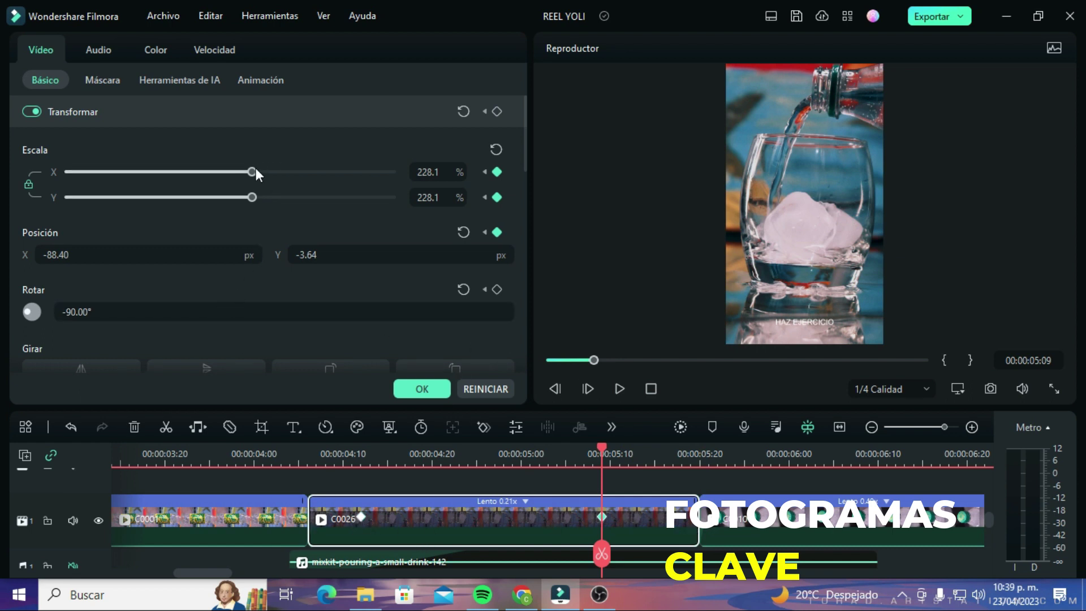
Compare the scale and position values at the opening and closing transform keyframes of clip C0026
{"action": "left_click", "coordinate": [361, 516]}
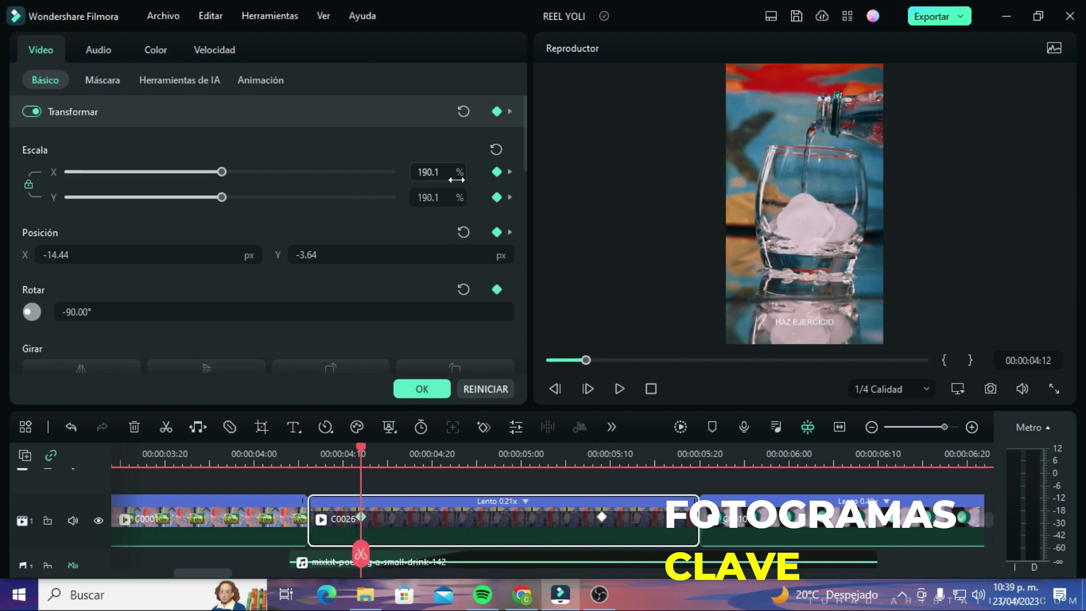
{"action": "left_click", "coordinate": [602, 516]}
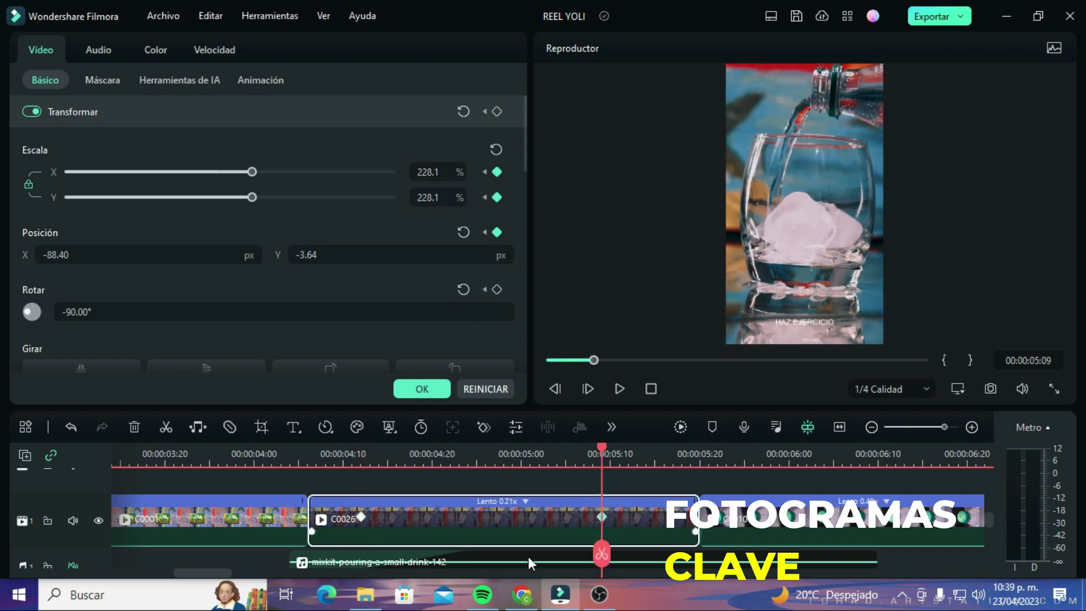
{"action": "left_click", "coordinate": [361, 517]}
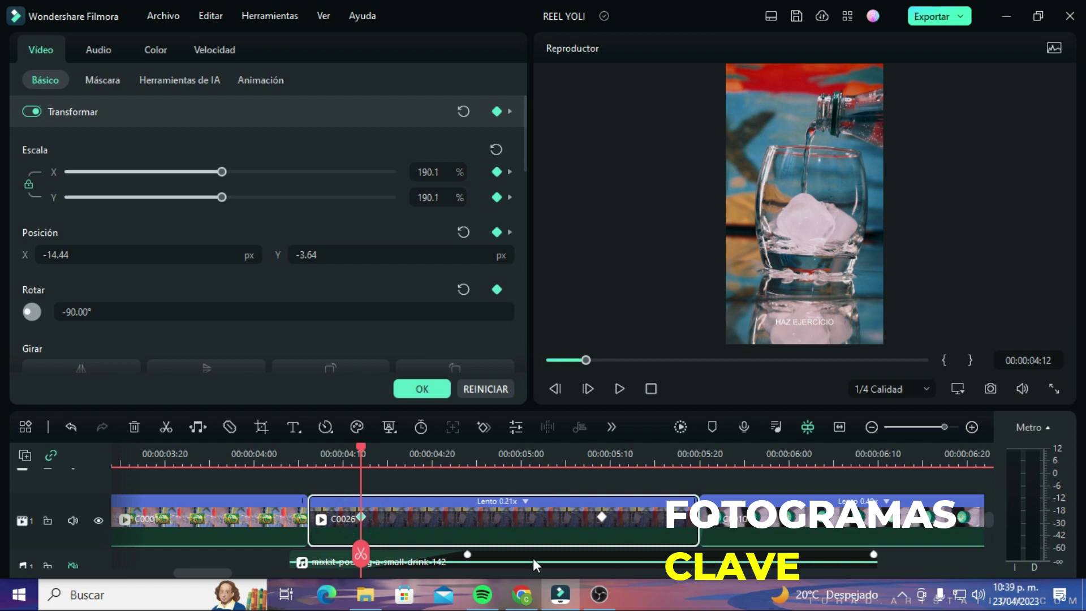
Return the two transform keyframes of clip C0026 to the clip's start at 00:00:04:06 and end at 00:00:05:20
{"action": "key", "text": "Up"}
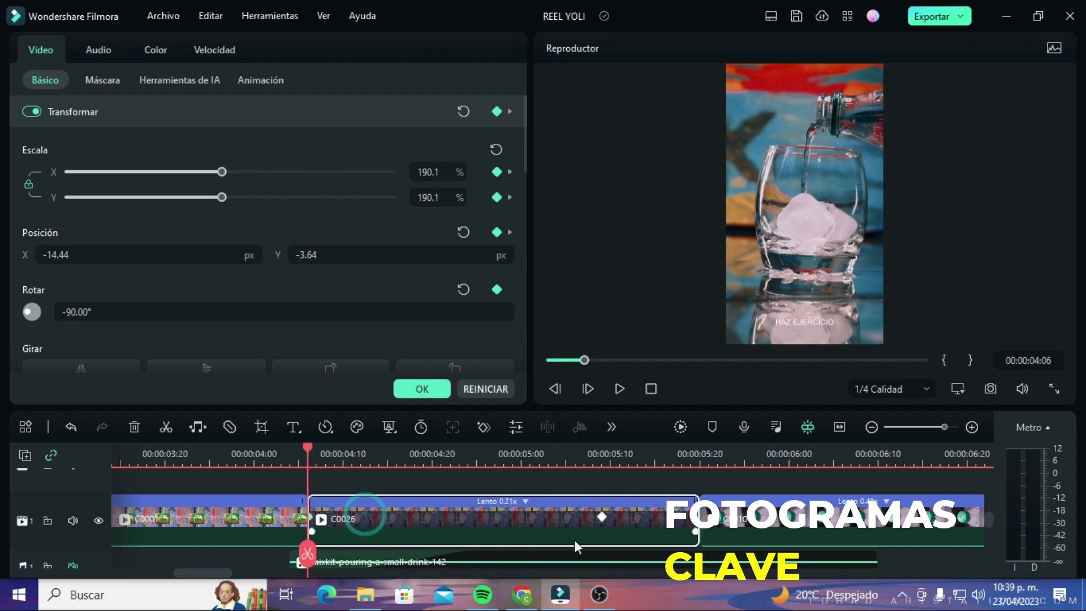
{"action": "left_click", "coordinate": [602, 516]}
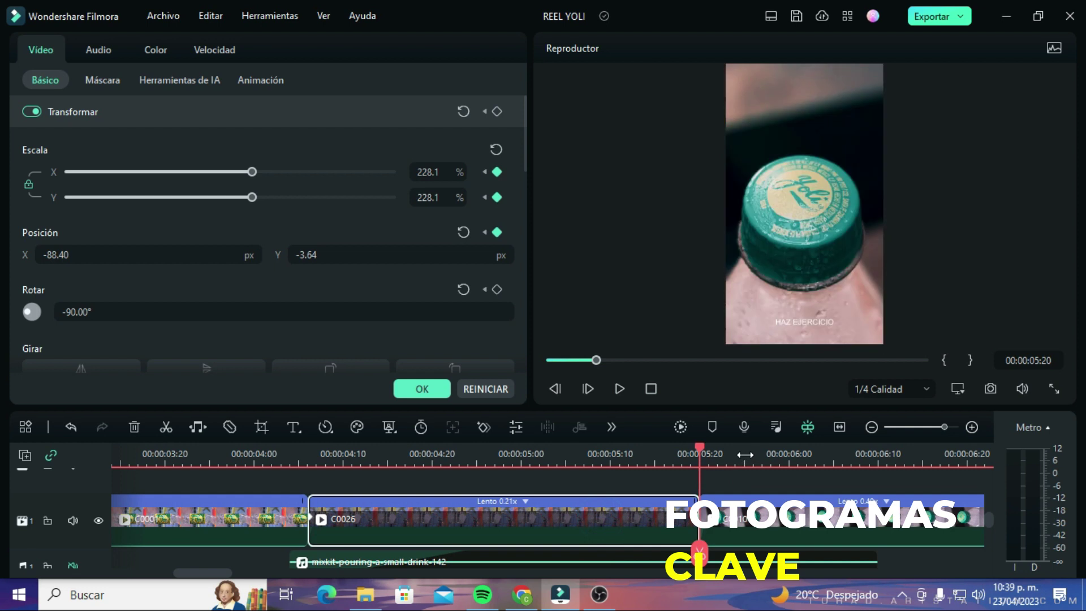
Fit the whole sequence in the timeline, select clip C0010, and play on to about 00:00:11:07
{"action": "key", "text": "shift+z"}
{"action": "left_click", "coordinate": [417, 521]}
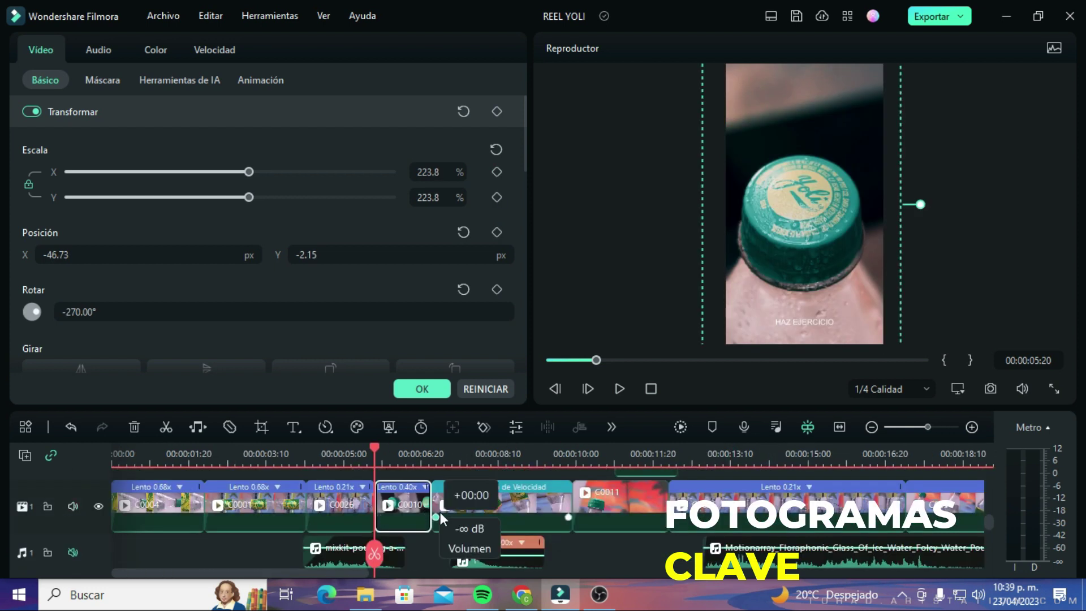
{"action": "key", "text": "space"}
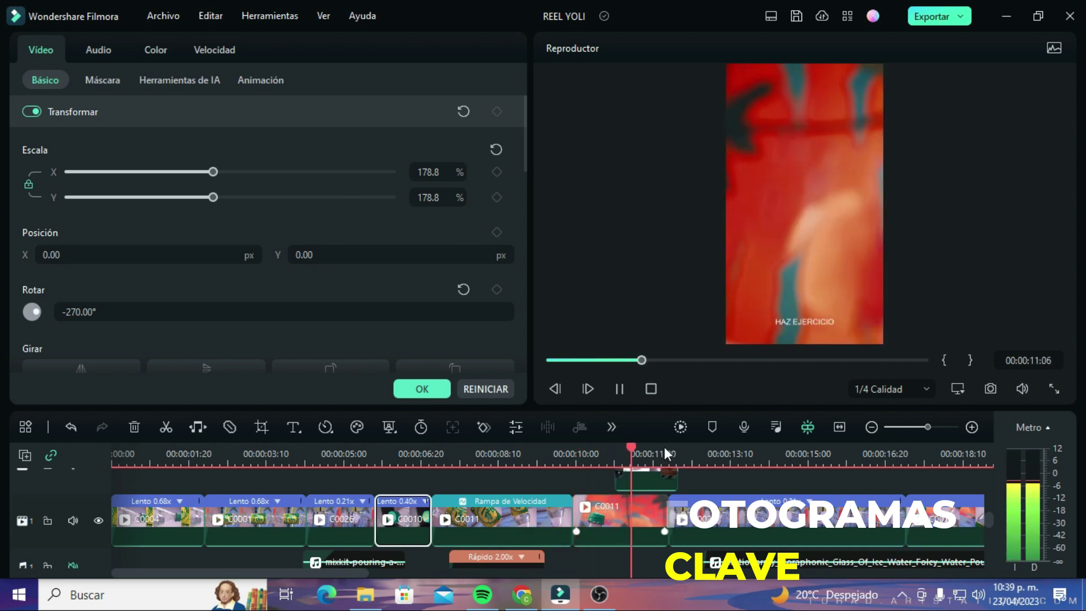
{"action": "key", "text": "space"}
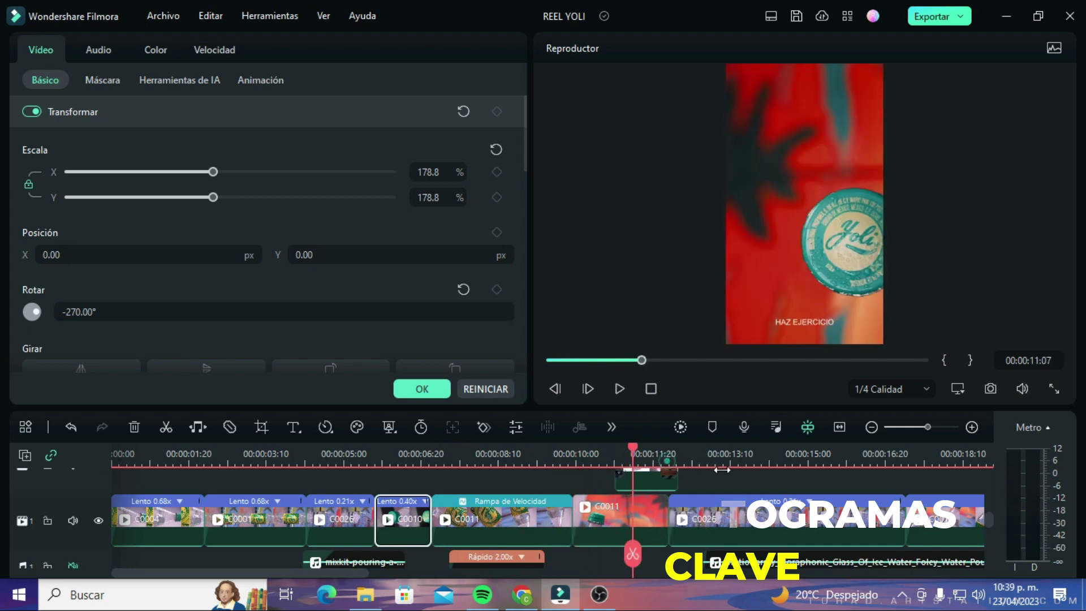
Play the slow-motion overlay clip on video track 2 from just before its start at 00:00:10:23
{"action": "scroll", "coordinate": [651, 460], "scroll_direction": "up", "scroll_amount": 2}
{"action": "left_click_drag", "start_coordinate": [640, 449], "coordinate": [576, 504]}
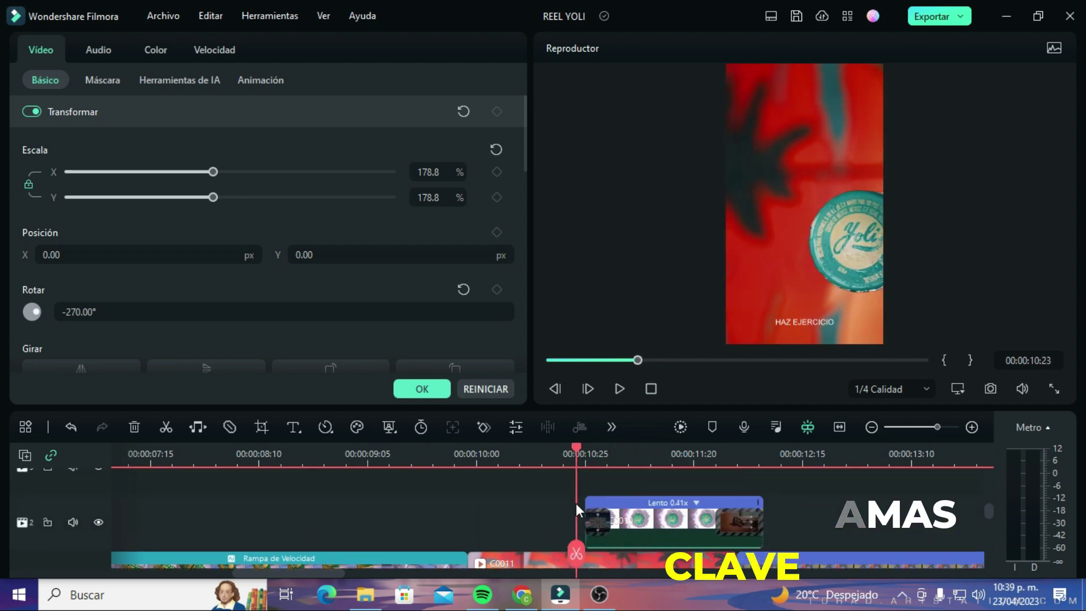
{"action": "key", "text": "space"}
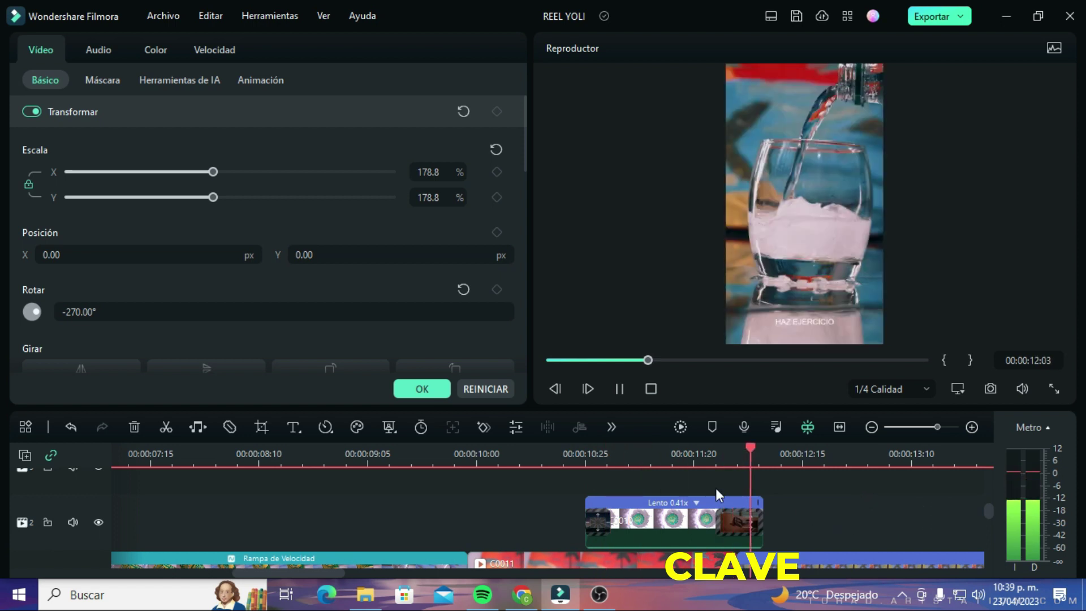
Return to 00:00:10:22 and select the opening transition of the overlay clip on video track 2 to show its settings
{"action": "left_click", "coordinate": [762, 457]}
{"action": "left_click_drag", "start_coordinate": [758, 447], "coordinate": [572, 532]}
{"action": "left_click", "coordinate": [596, 518]}
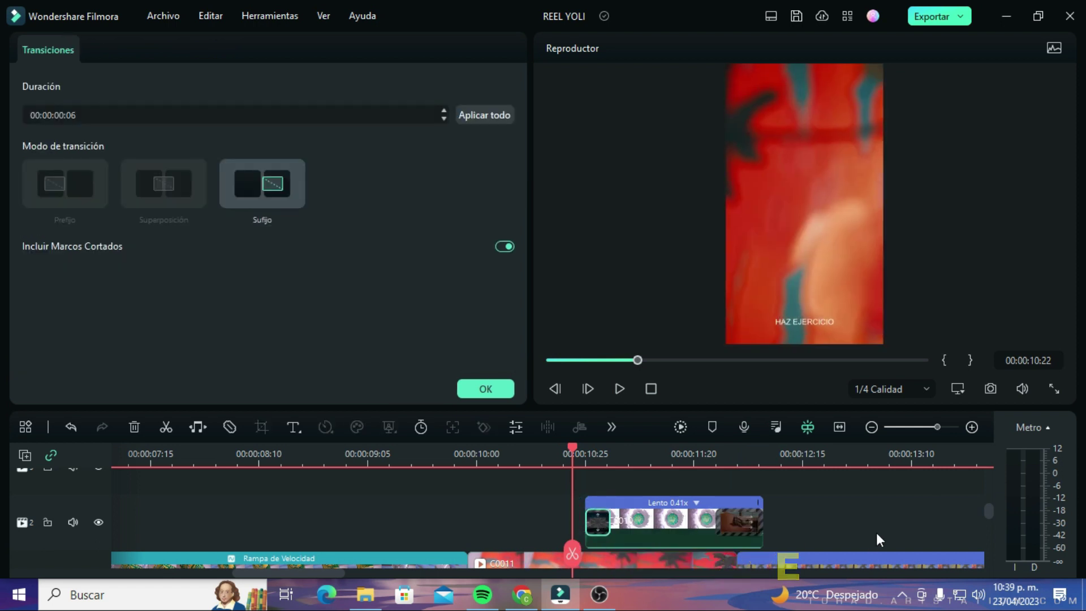
Play the overlay clip's opening transition up to 00:00:11:14, close its settings, and open the transitions library ready for a search
{"action": "key", "text": "space"}
{"action": "key", "text": "space"}
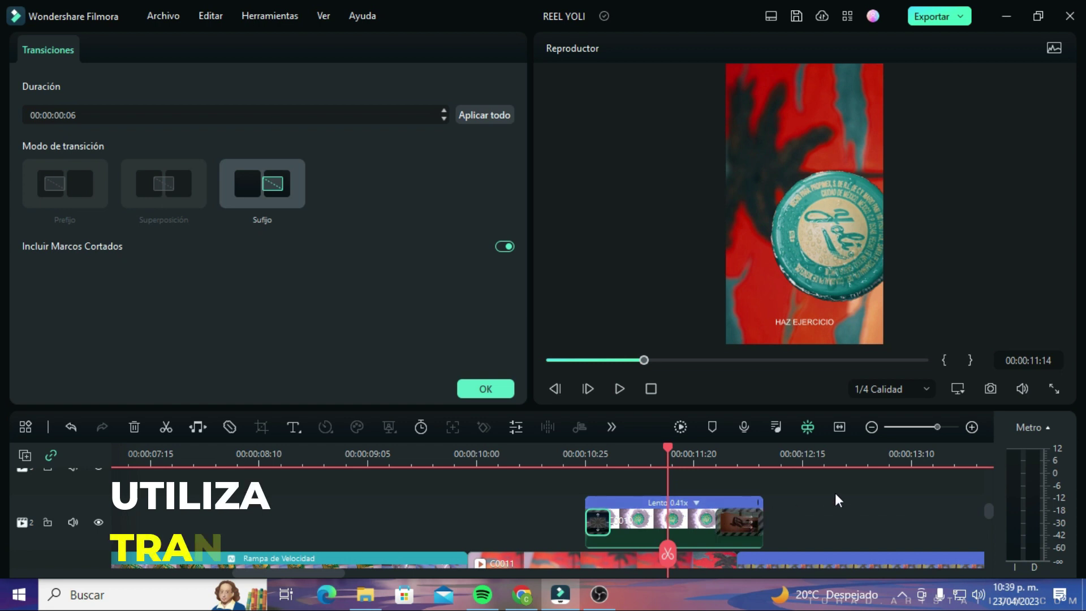
{"action": "left_click", "coordinate": [484, 390]}
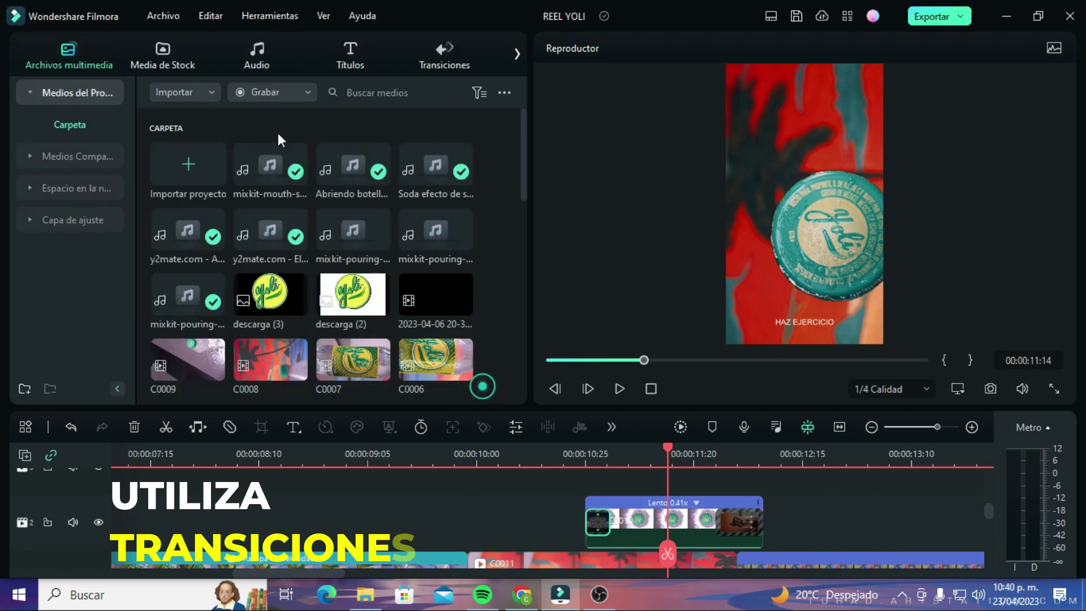
{"action": "left_click", "coordinate": [442, 47]}
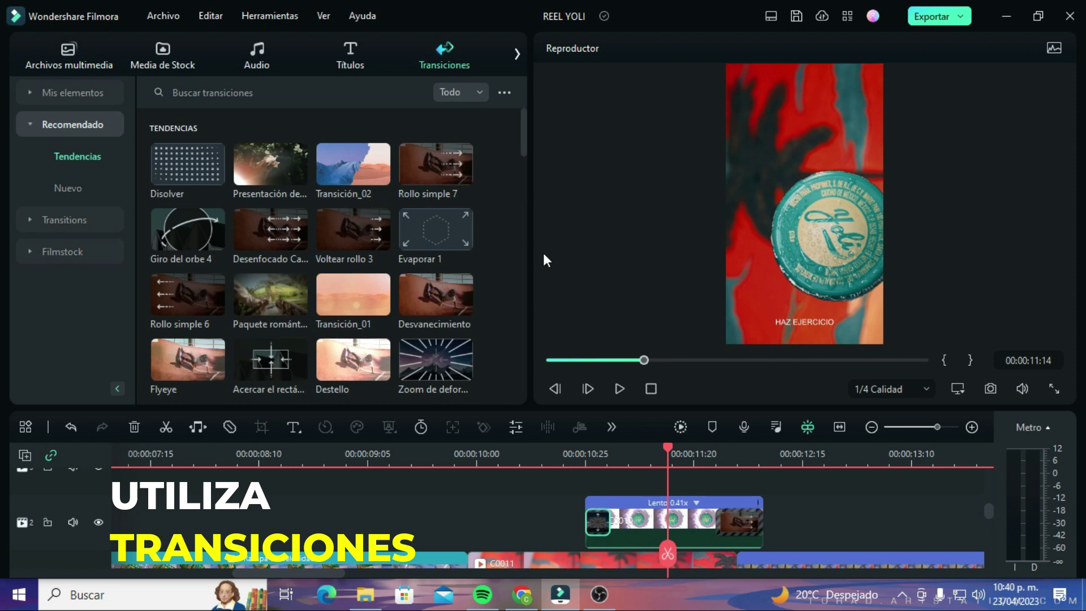
{"action": "right_click", "coordinate": [597, 521]}
{"action": "left_click", "coordinate": [578, 524]}
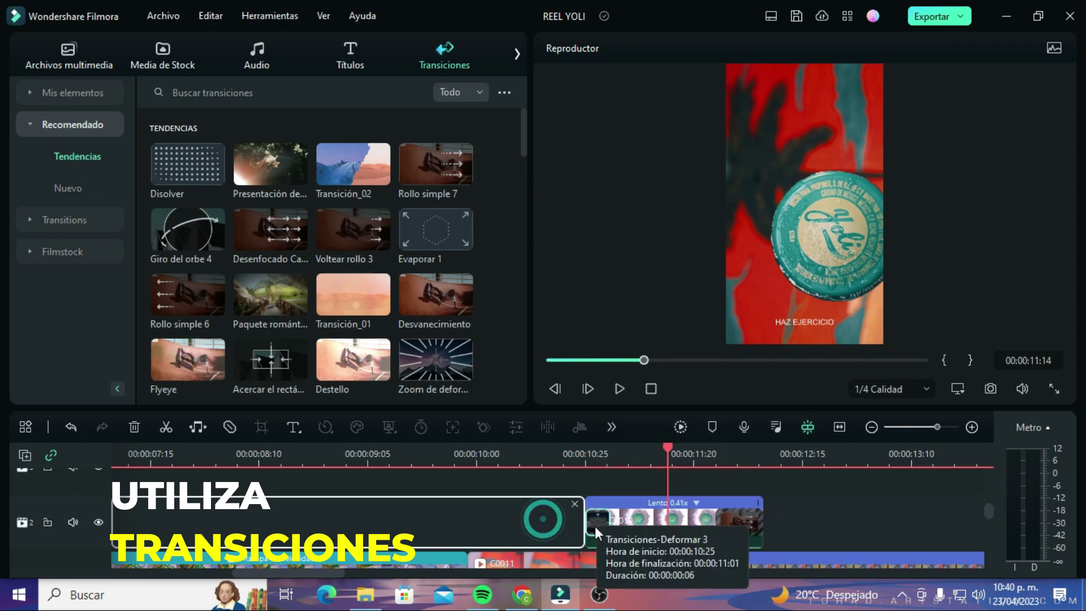
{"action": "left_click", "coordinate": [262, 94]}
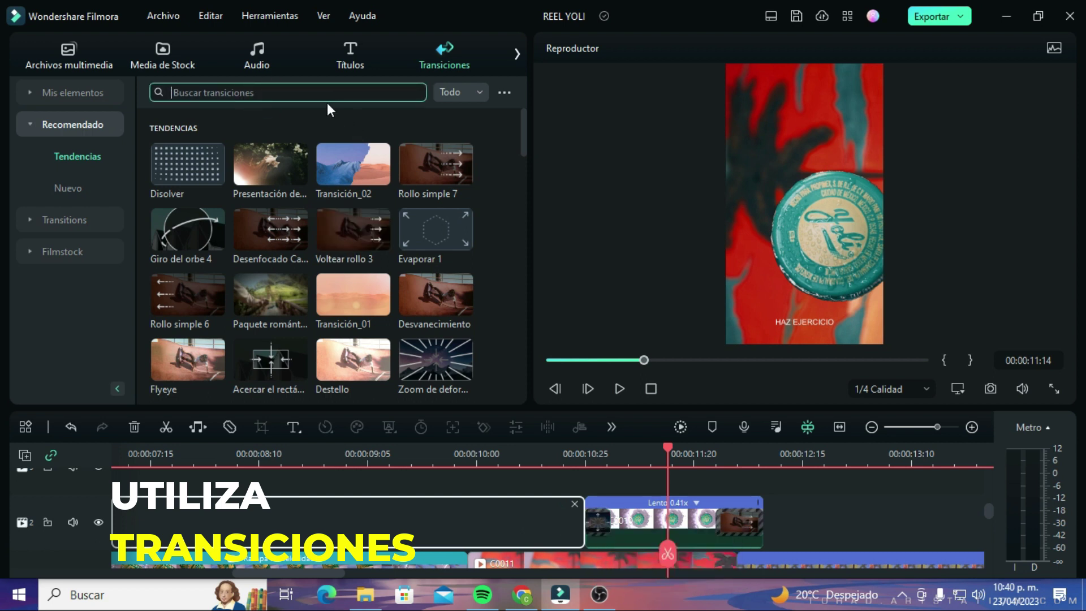
Select the closing transition of the overlay clip on video track 2, preview it up to 00:00:11:28, and return to 00:00:11:08
{"action": "left_click", "coordinate": [745, 523]}
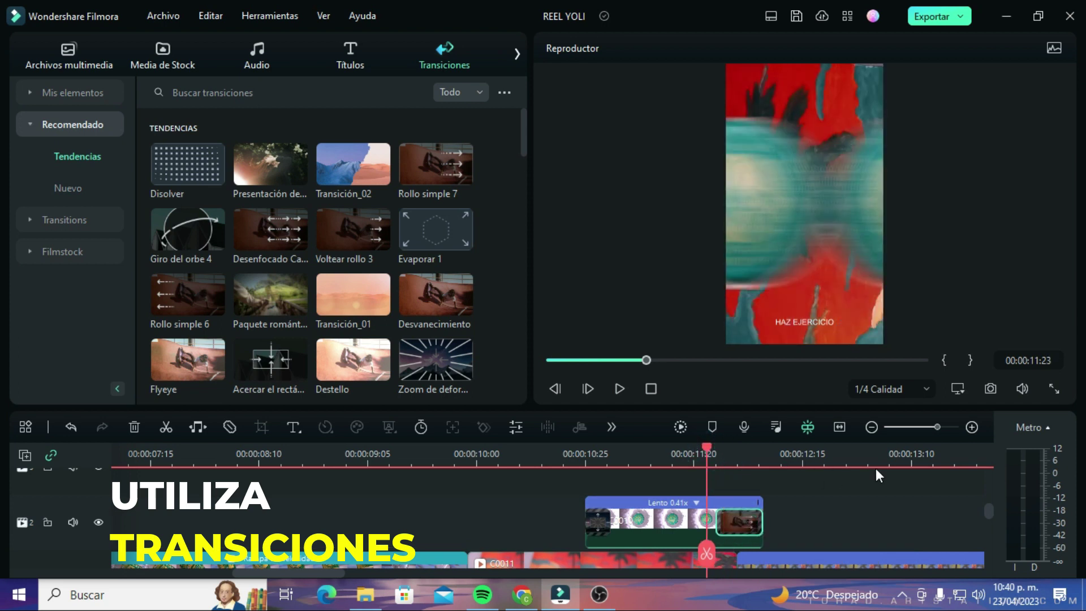
{"action": "key", "text": "space"}
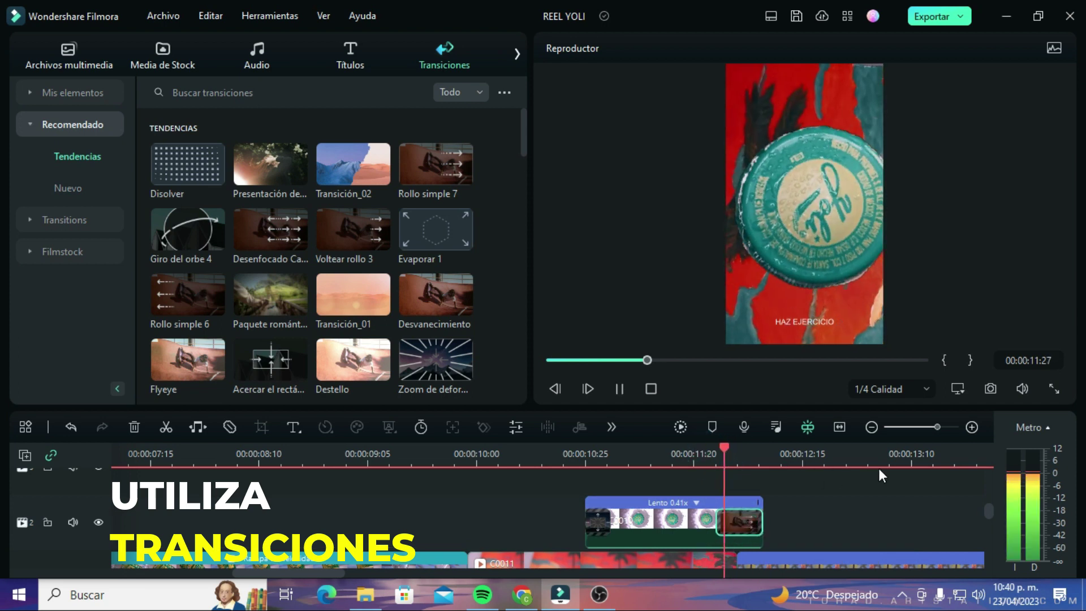
{"action": "left_click", "coordinate": [727, 450]}
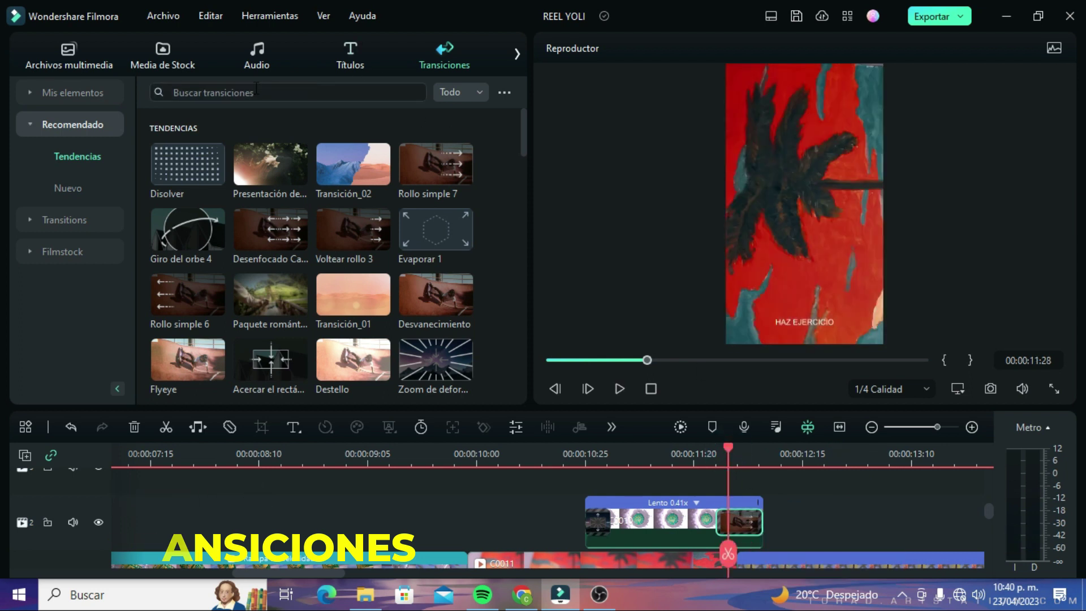
{"action": "left_click", "coordinate": [641, 454]}
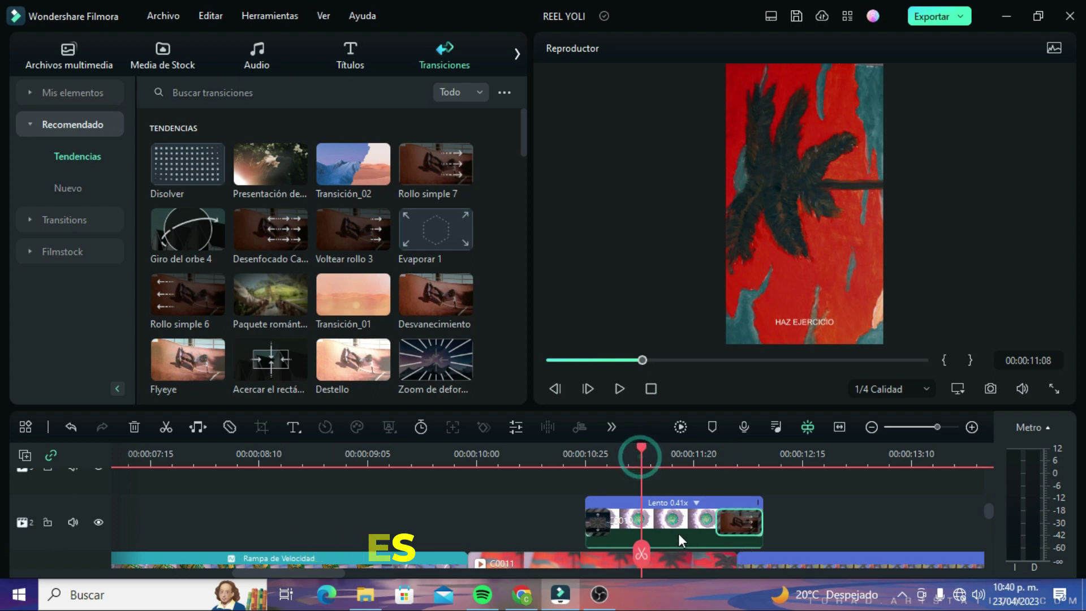
Select overlay clip C0010 on video track 2 and open its AI tools settings
{"action": "scroll", "coordinate": [671, 523], "scroll_direction": "down", "scroll_amount": 1}
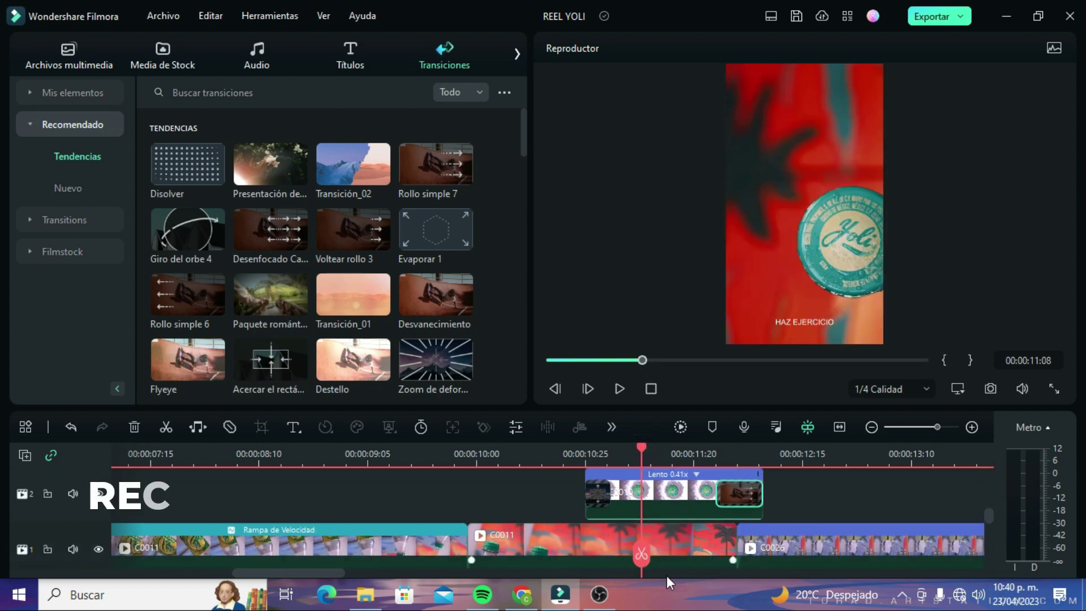
{"action": "left_click", "coordinate": [658, 495]}
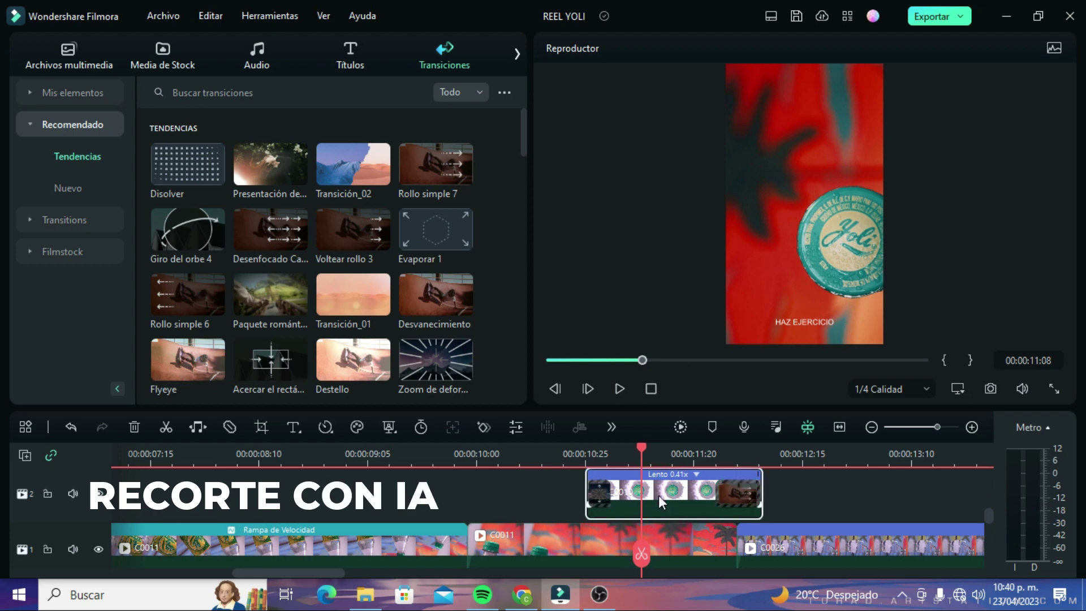
{"action": "right_click", "coordinate": [658, 495]}
{"action": "double_click", "coordinate": [623, 490]}
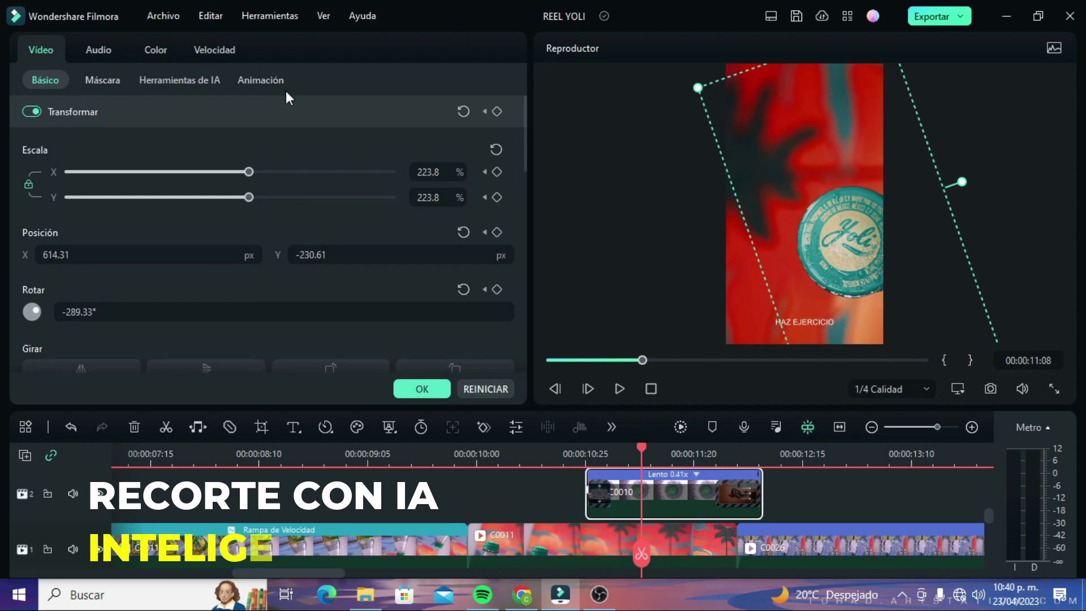
{"action": "left_click", "coordinate": [199, 79]}
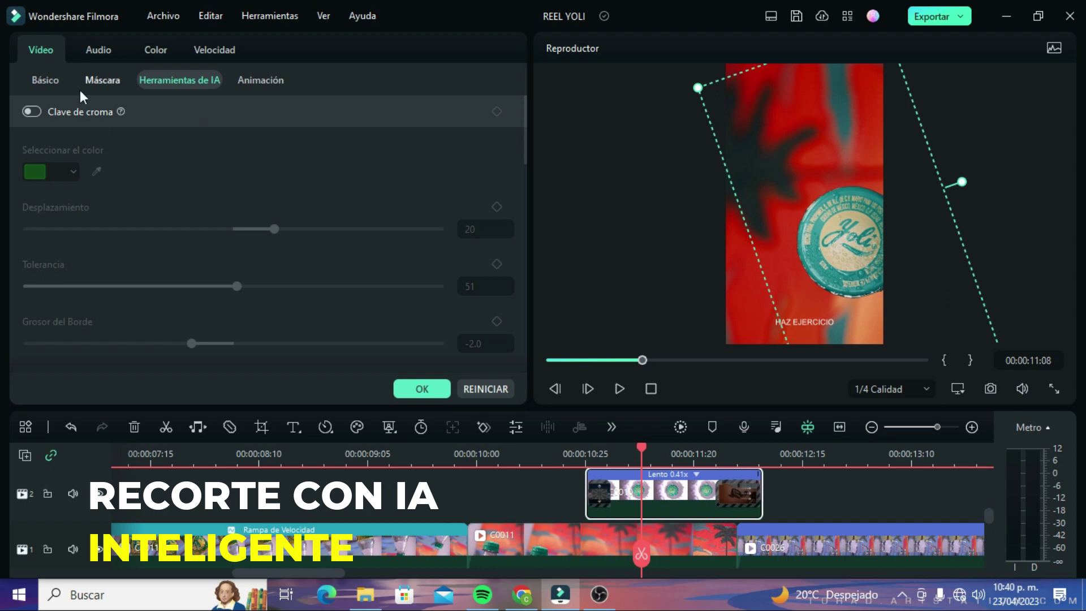
{"action": "scroll", "coordinate": [188, 237], "scroll_direction": "down", "scroll_amount": 5}
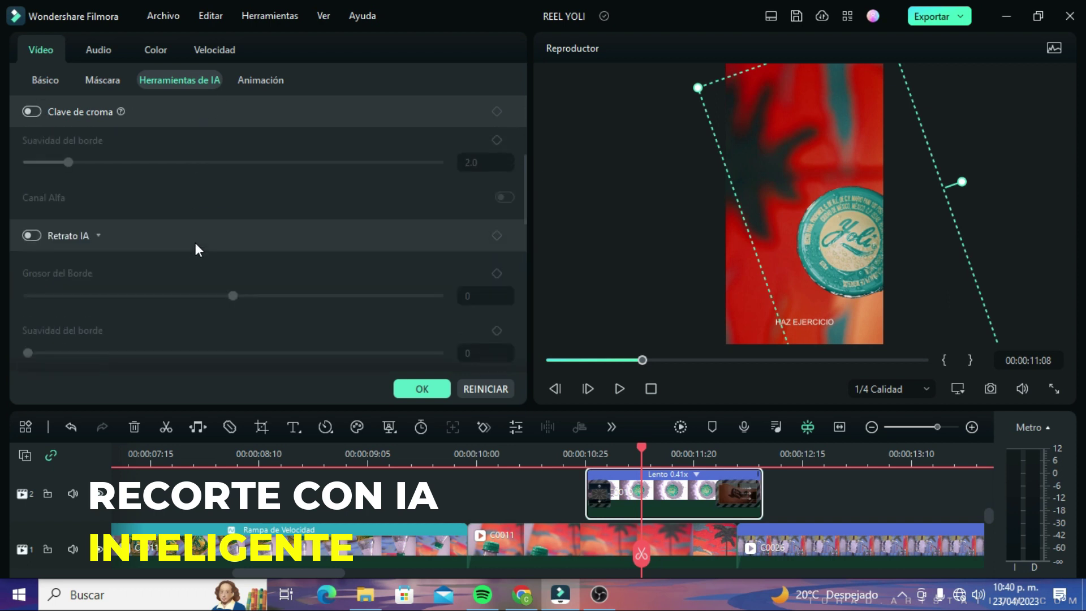
Open the Smart Cutout (Recorte Inteligente) editor for clip C0010 and go back to the start of the clip in it
{"action": "left_click", "coordinate": [322, 229]}
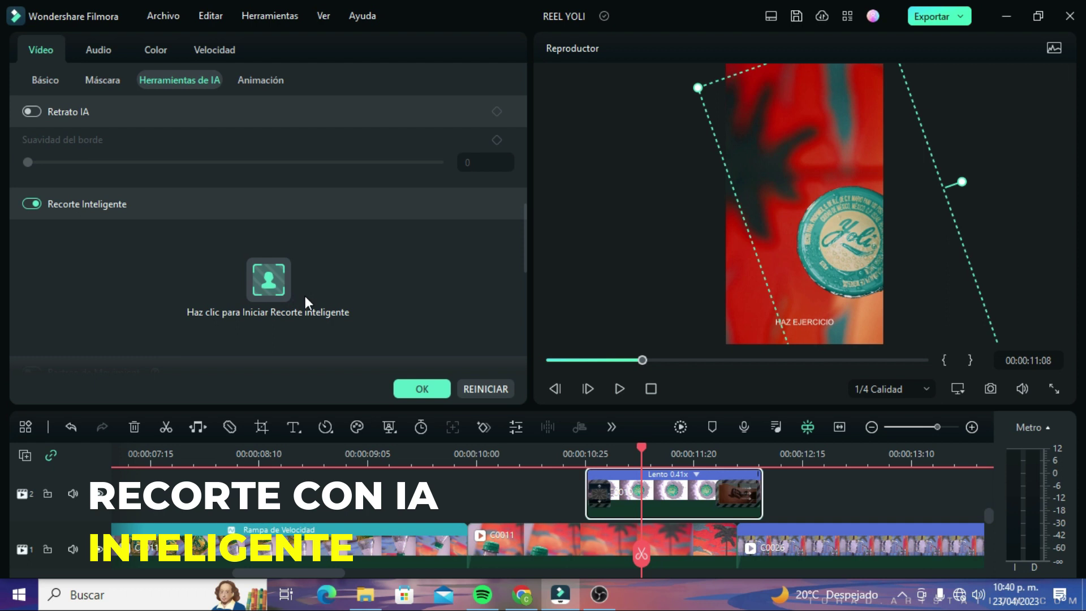
{"action": "left_click", "coordinate": [269, 280]}
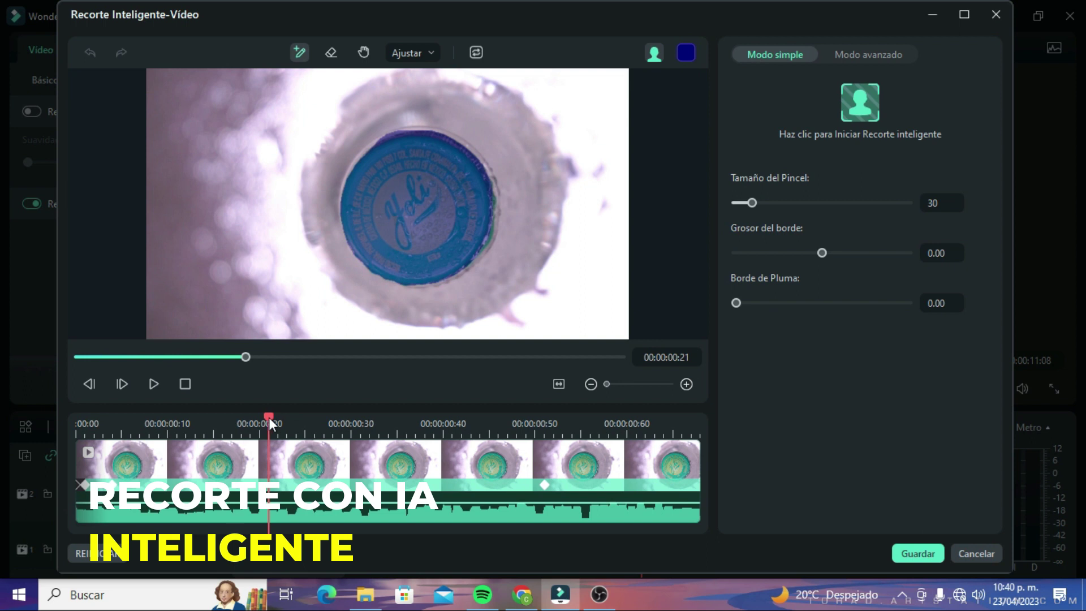
{"action": "left_click_drag", "start_coordinate": [266, 423], "coordinate": [78, 424]}
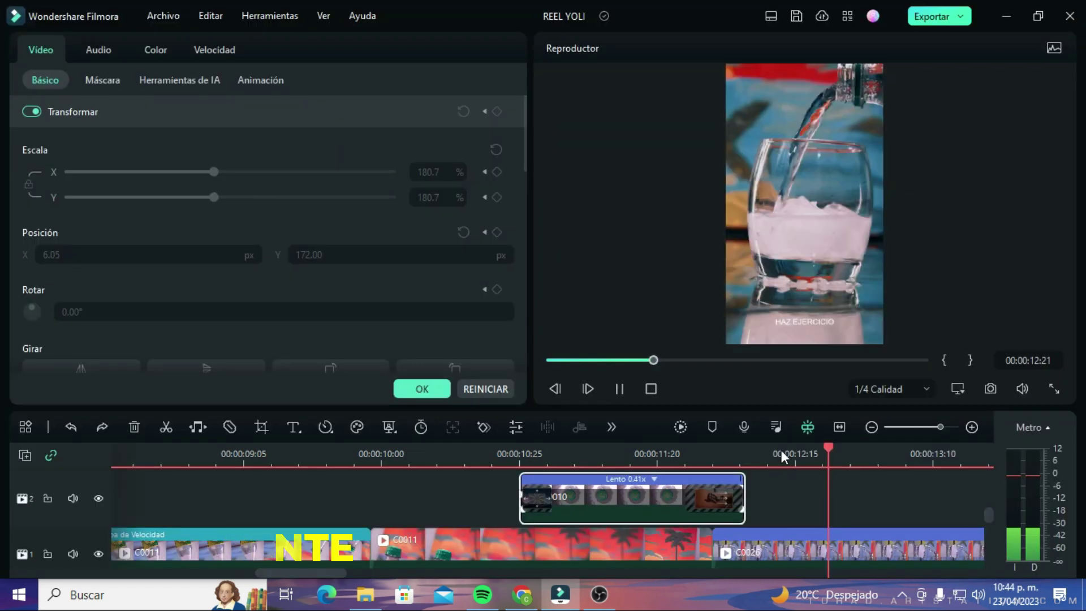
Stop playback at 00:00:12:23 and return the playhead to overlay clip C0010
{"action": "key", "text": "space"}
{"action": "key", "text": "shift+z"}
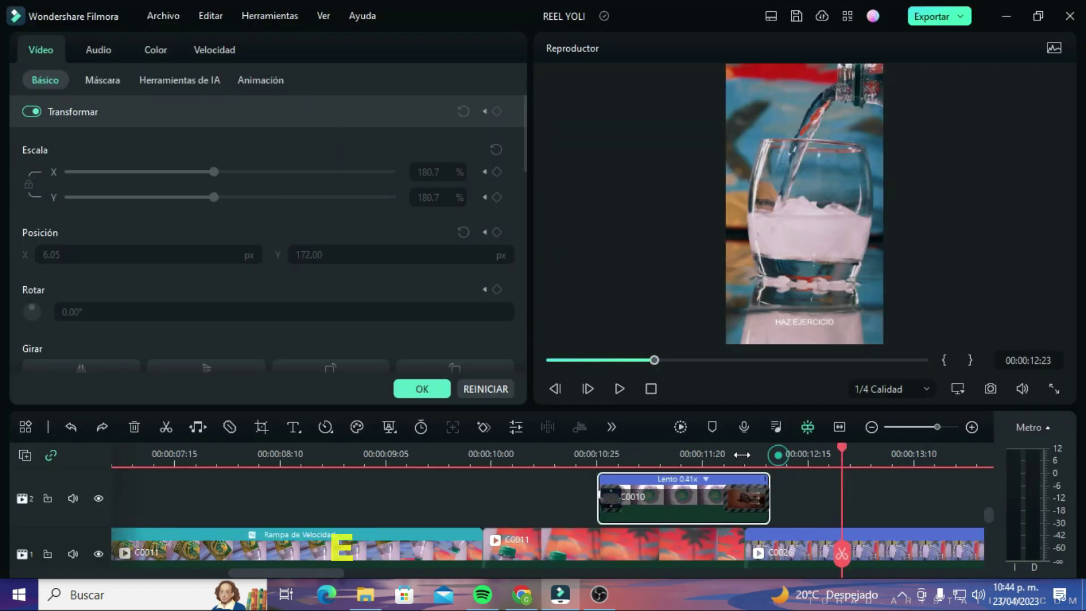
{"action": "left_click_drag", "start_coordinate": [327, 569], "coordinate": [466, 557]}
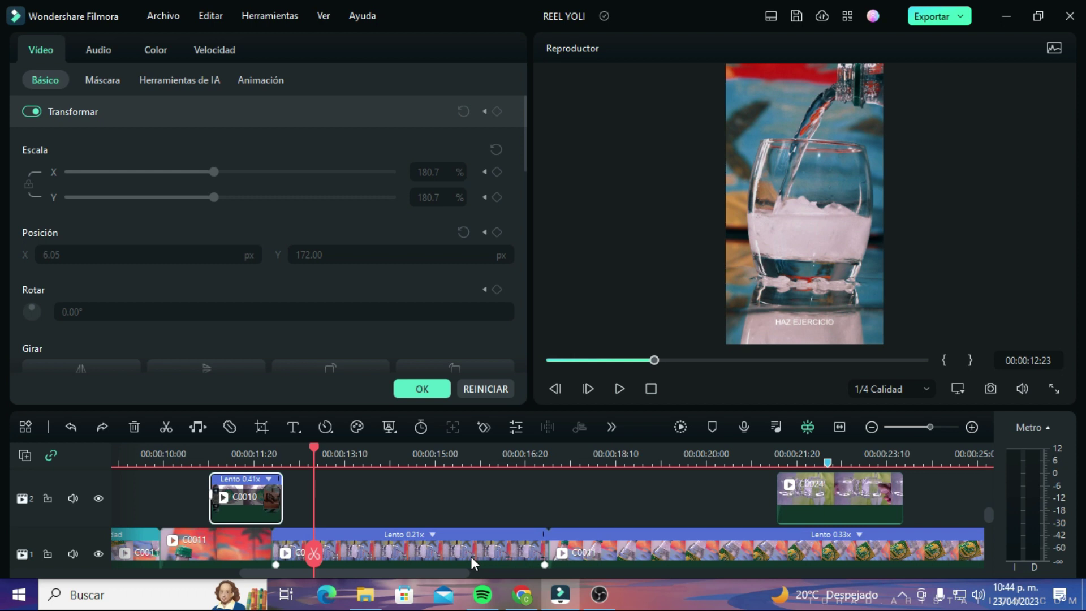
{"action": "left_click", "coordinate": [248, 454]}
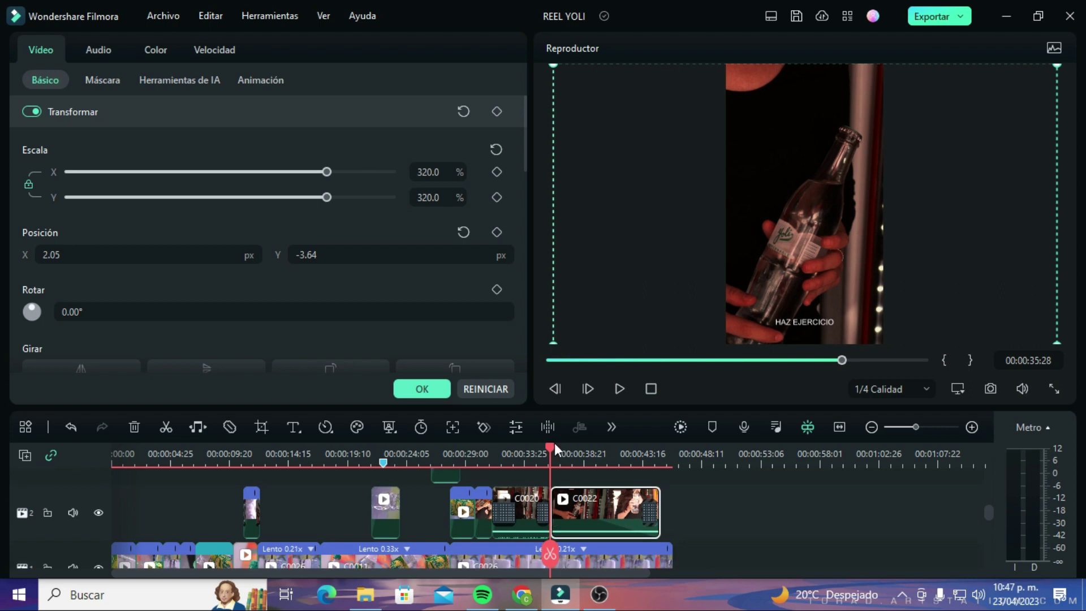
Scrub through clip C0022 to 00:00:41:15 and show the sound effects and music on audio tracks 1 to 3 below it
{"action": "left_click_drag", "start_coordinate": [554, 442], "coordinate": [617, 467]}
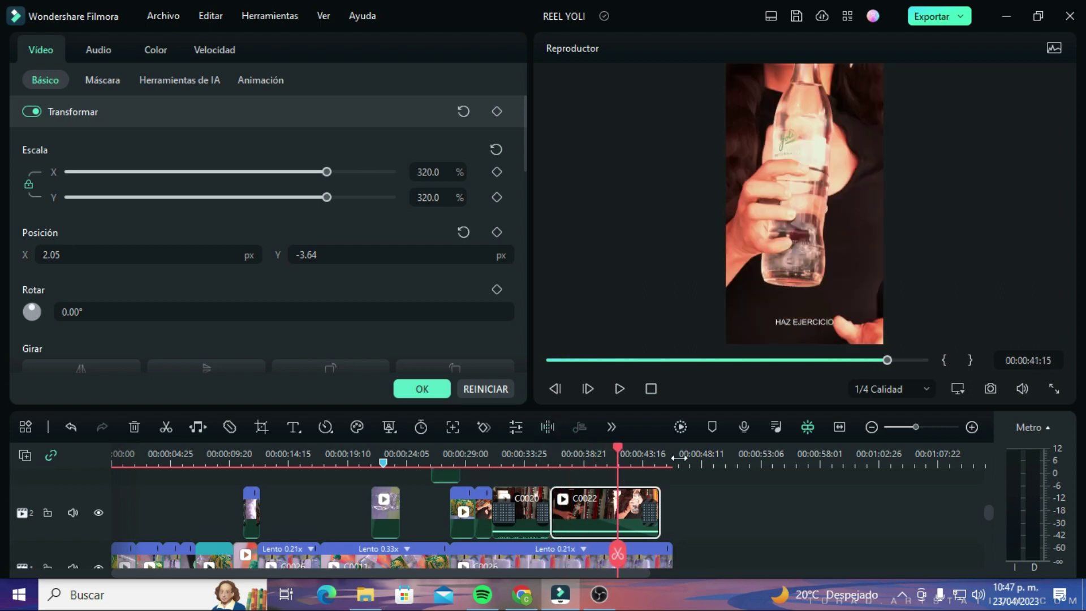
{"action": "scroll", "coordinate": [676, 455], "scroll_direction": "up", "scroll_amount": 2}
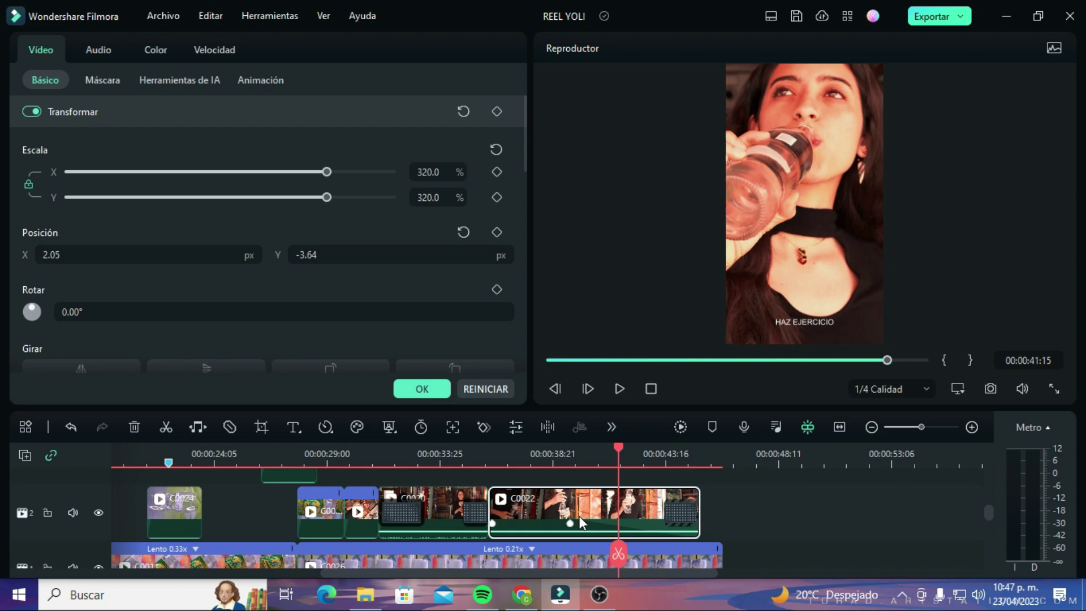
{"action": "scroll", "coordinate": [597, 514], "scroll_direction": "down", "scroll_amount": 2}
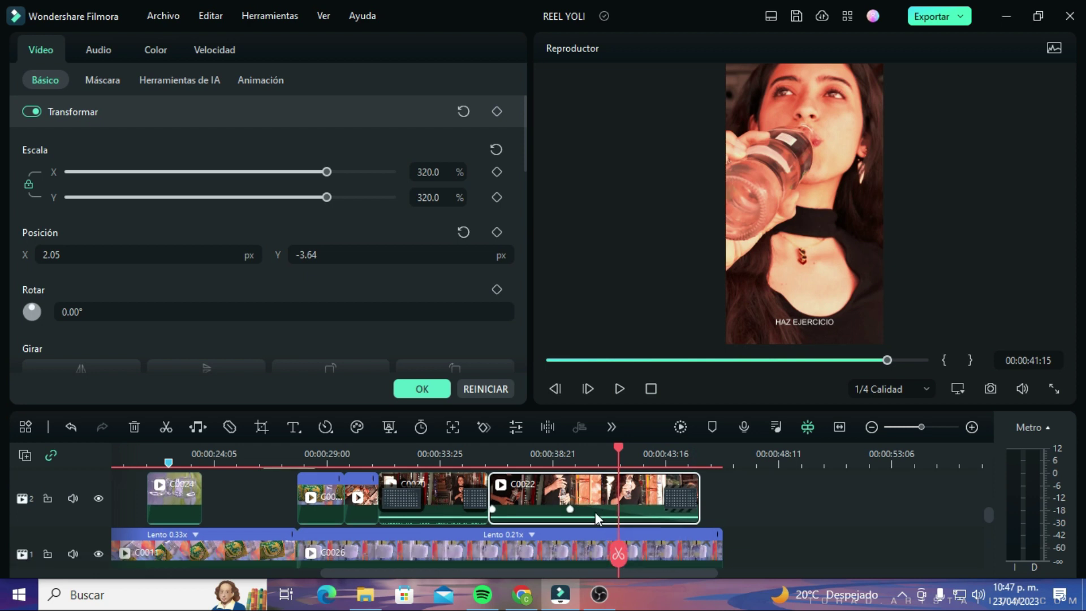
{"action": "scroll", "coordinate": [742, 464], "scroll_direction": "down", "scroll_amount": 3}
{"action": "scroll", "coordinate": [433, 500], "scroll_direction": "down", "scroll_amount": 3}
{"action": "scroll", "coordinate": [452, 496], "scroll_direction": "up", "scroll_amount": 2}
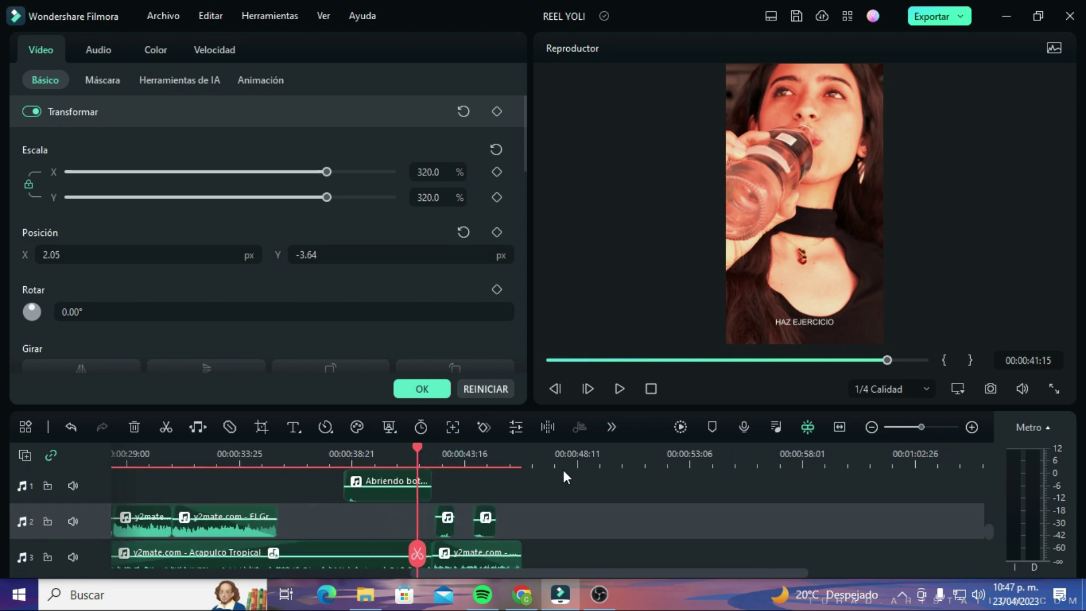
Play the sequence up to 00:00:45:01 and select the HAZ EJERCICIO title to open its text settings
{"action": "key", "text": "space"}
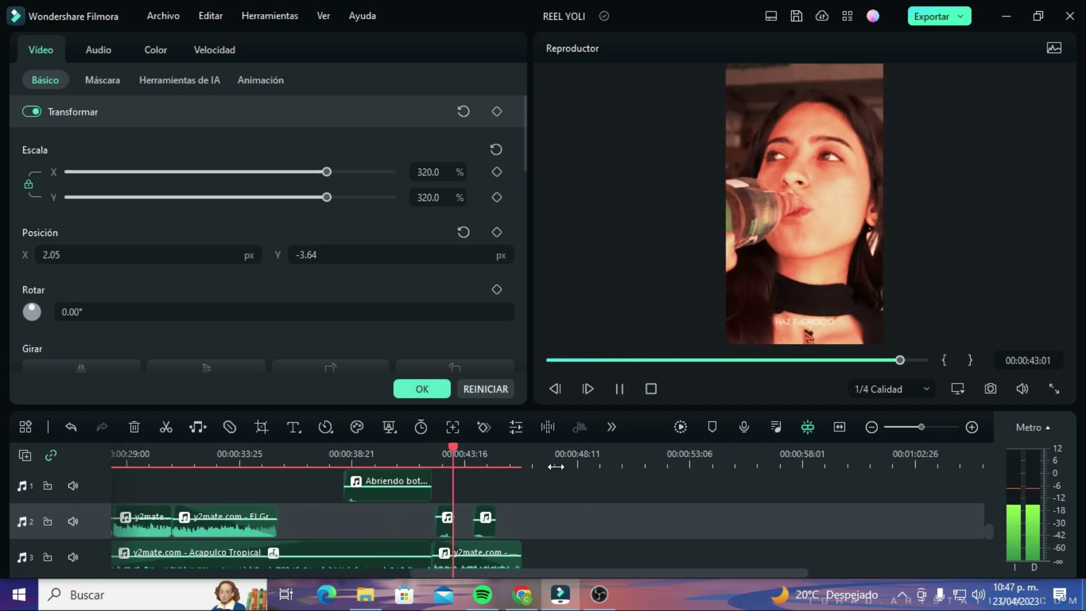
{"action": "scroll", "coordinate": [551, 507], "scroll_direction": "up", "scroll_amount": 4}
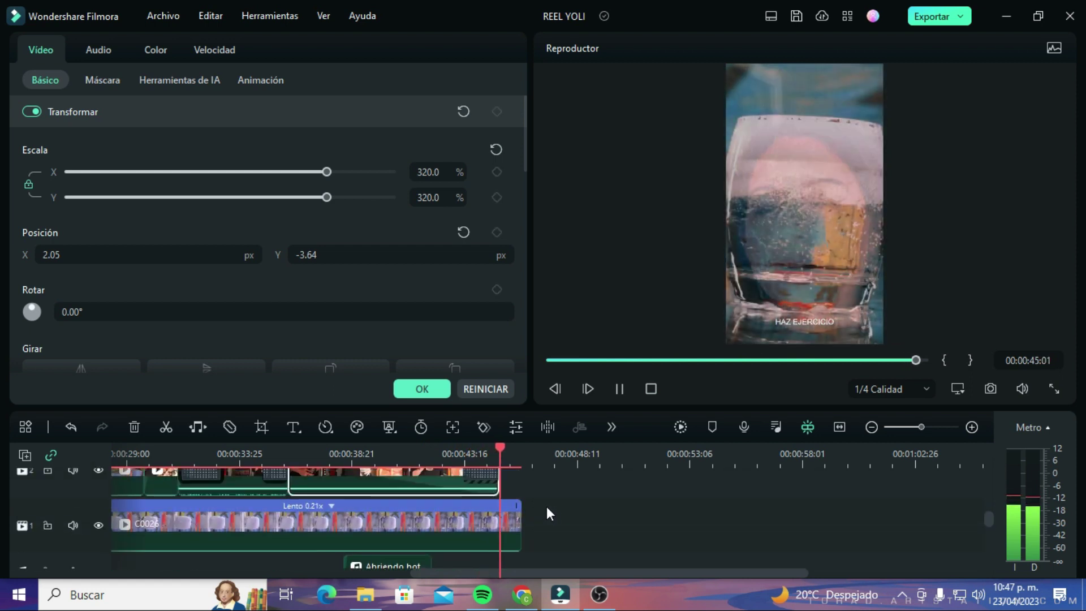
{"action": "key", "text": "space"}
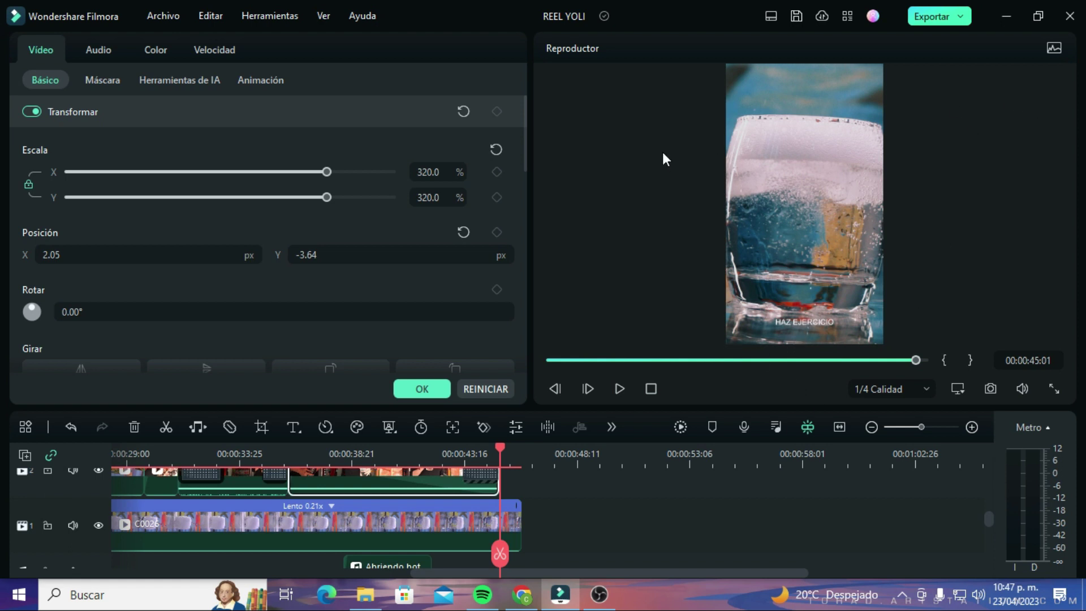
{"action": "left_click", "coordinate": [790, 320]}
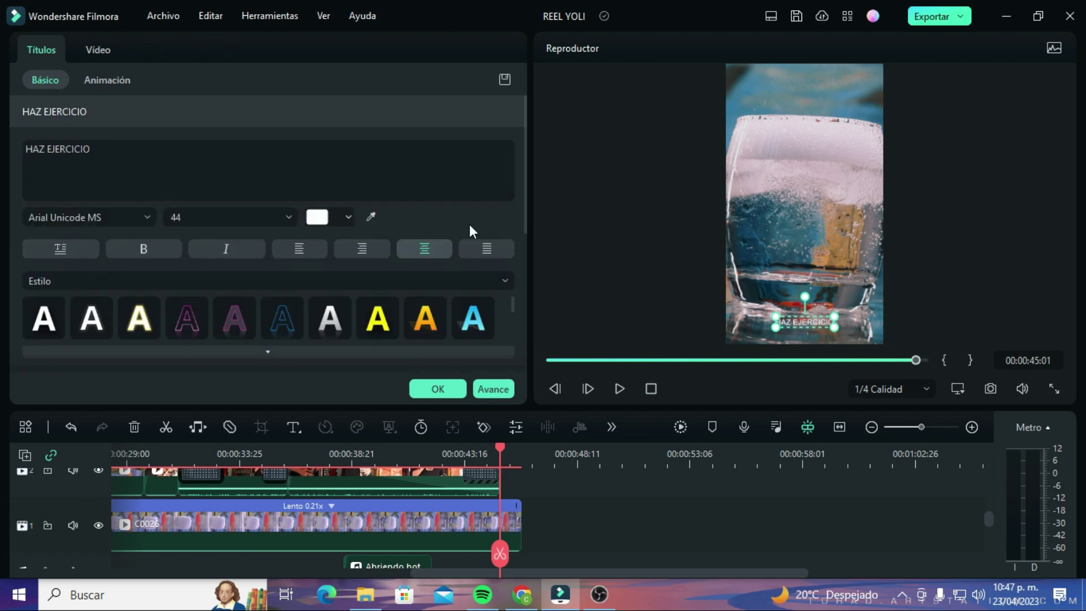